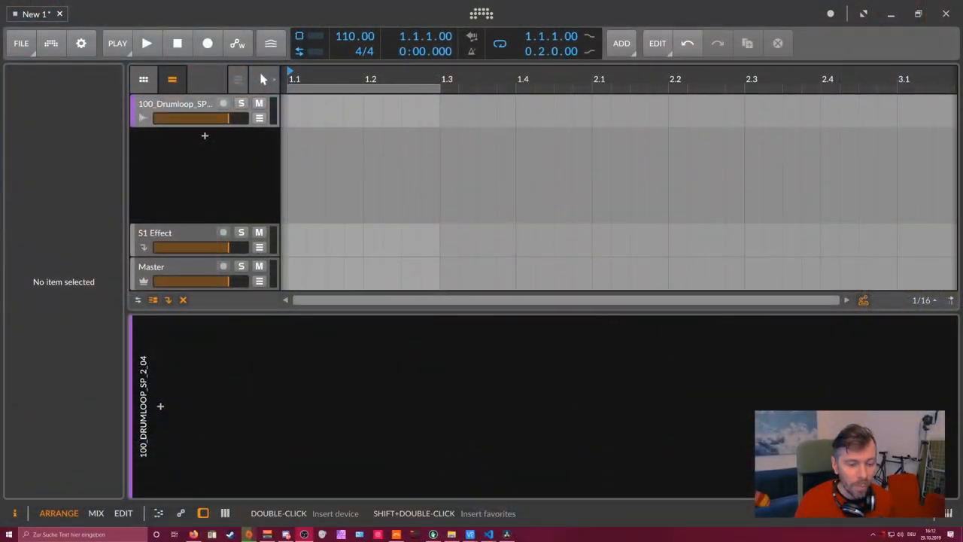
Step: Drag 100_Drumloop_SP_2_04.wav from the Samples browser onto a new audio track at bar 1 and zoom in
left_click(778, 43)
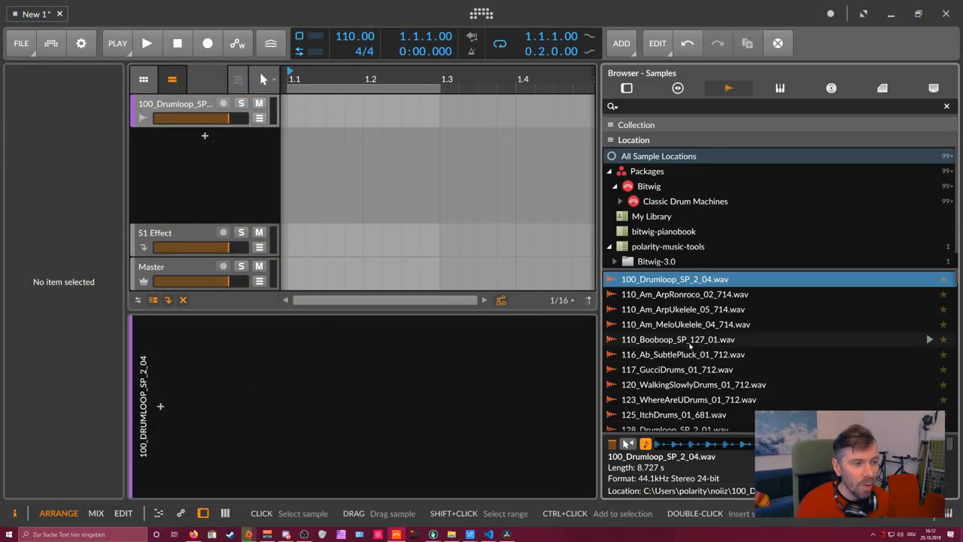
mouse_move(666, 279)
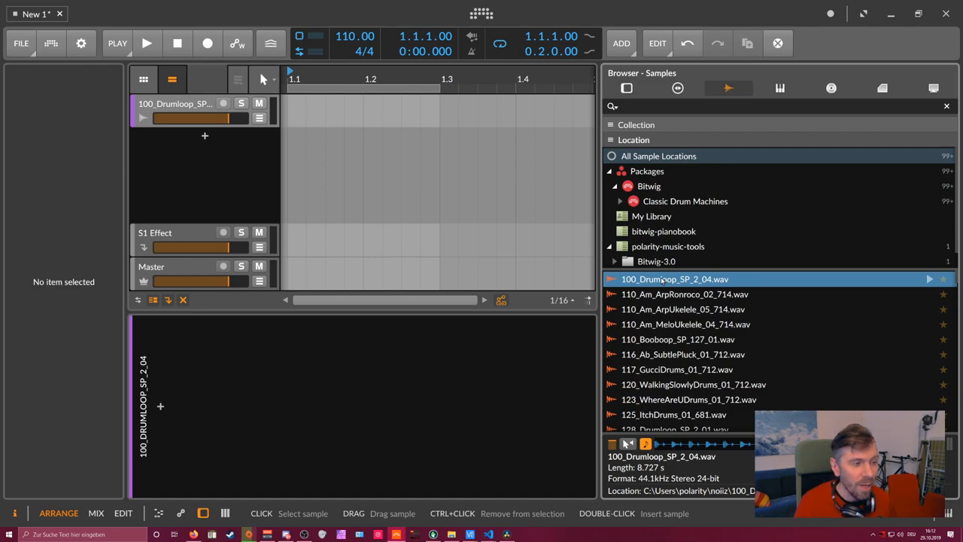
left_click_drag(662, 280, 303, 138)
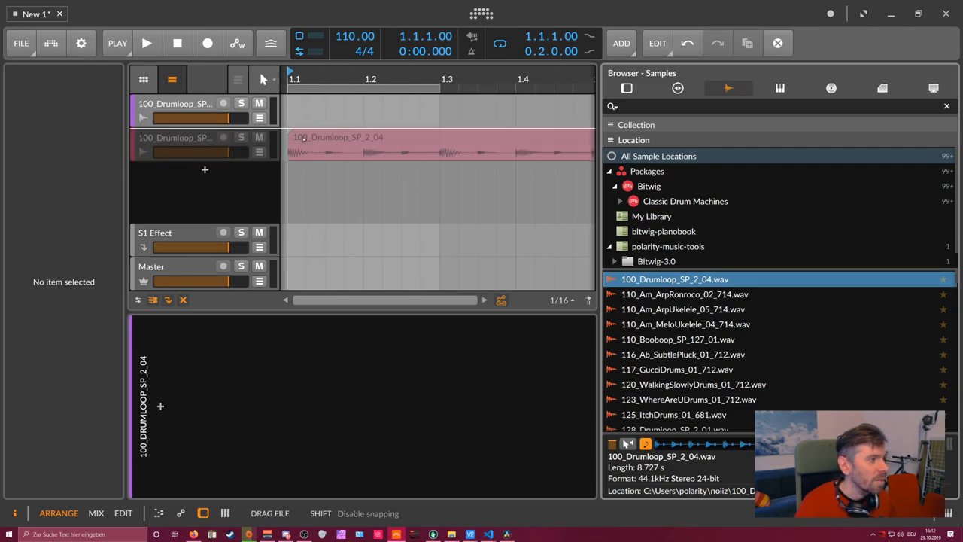
left_click(206, 140)
left_click_drag(477, 85, 477, 96)
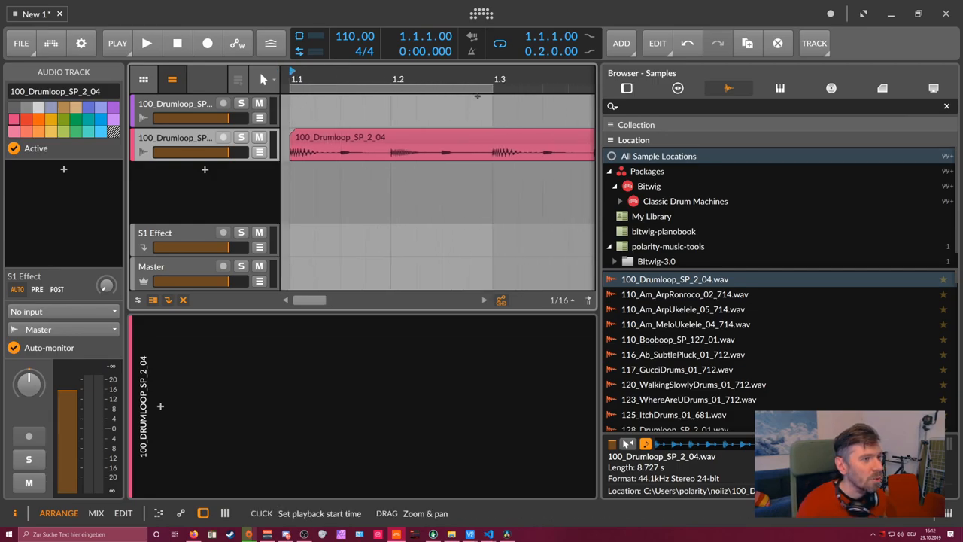
key("b")
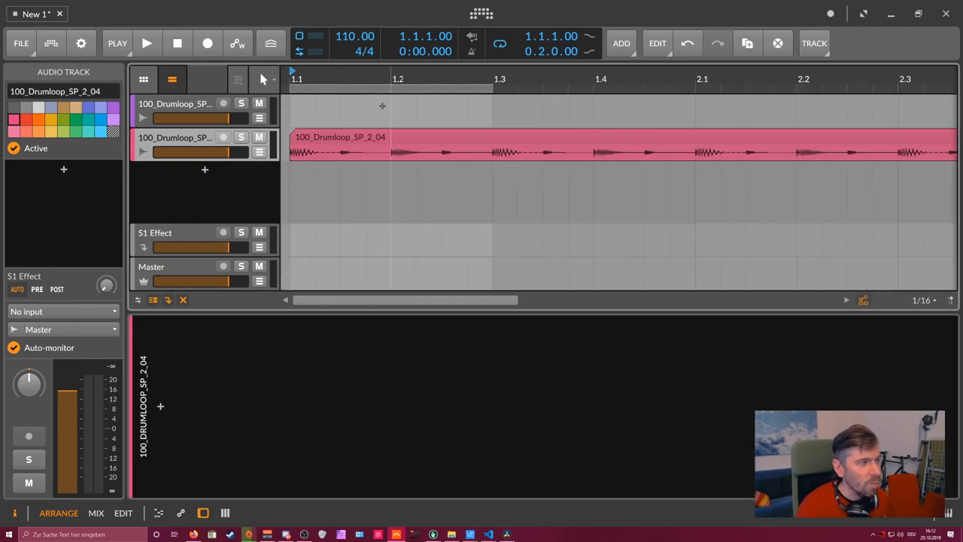
left_click_drag(358, 87, 365, 108)
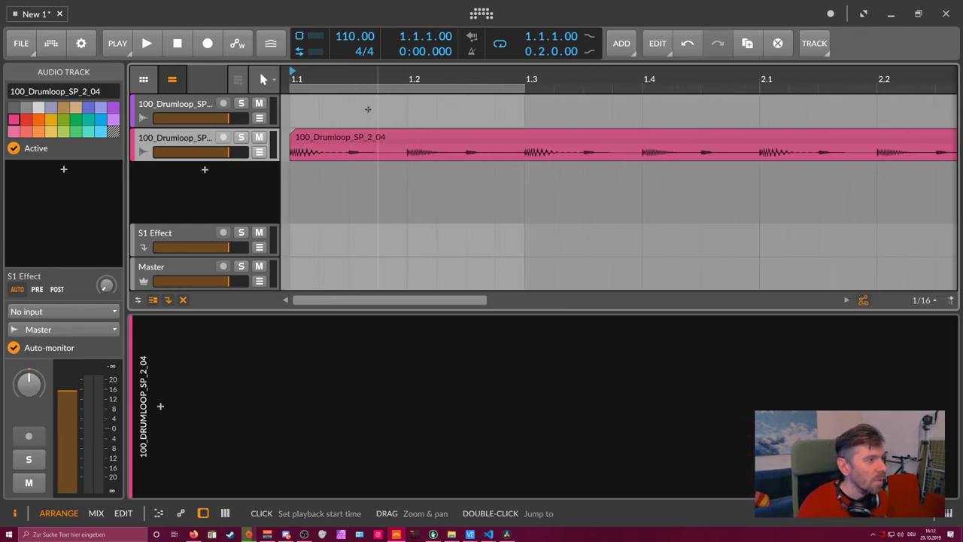
left_click(328, 140)
double_click(327, 142)
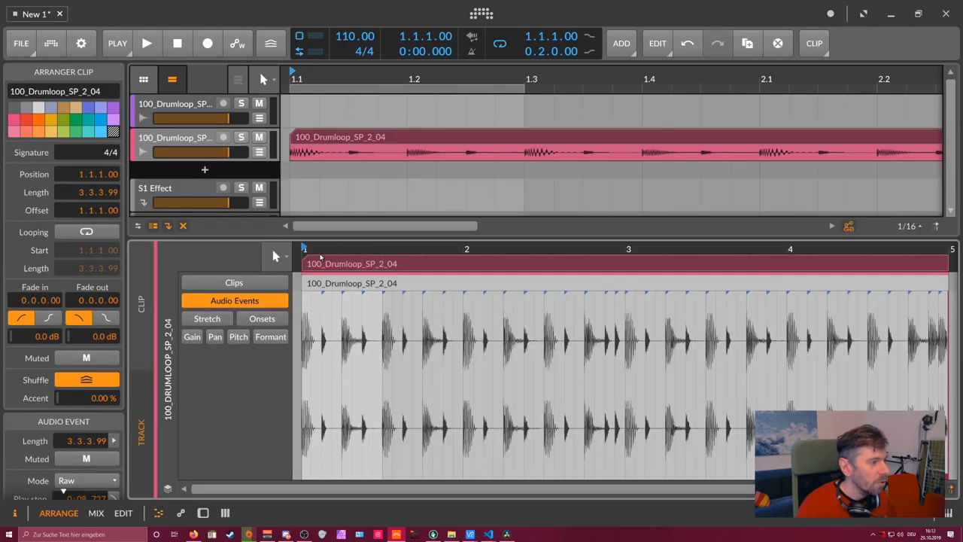
left_click_drag(516, 249, 517, 318)
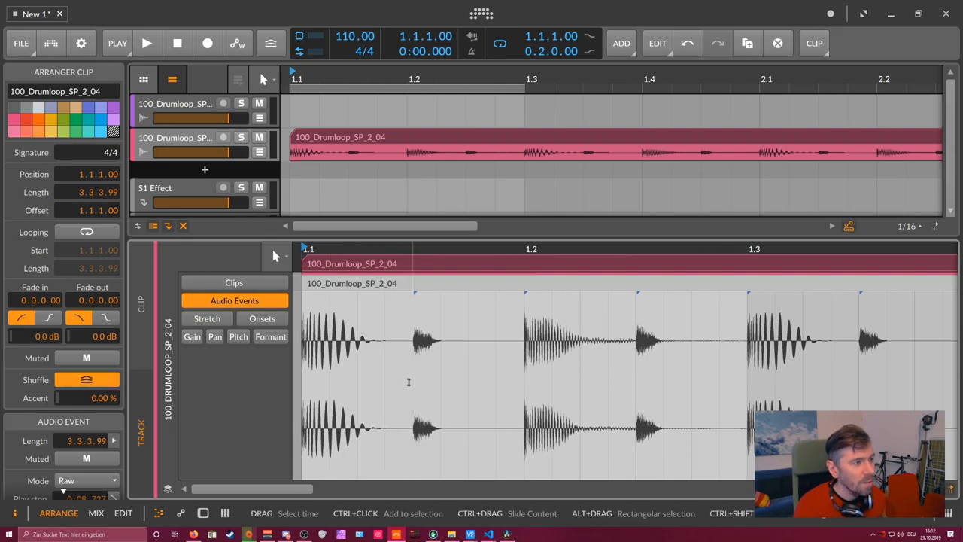
left_click_drag(397, 381, 303, 382)
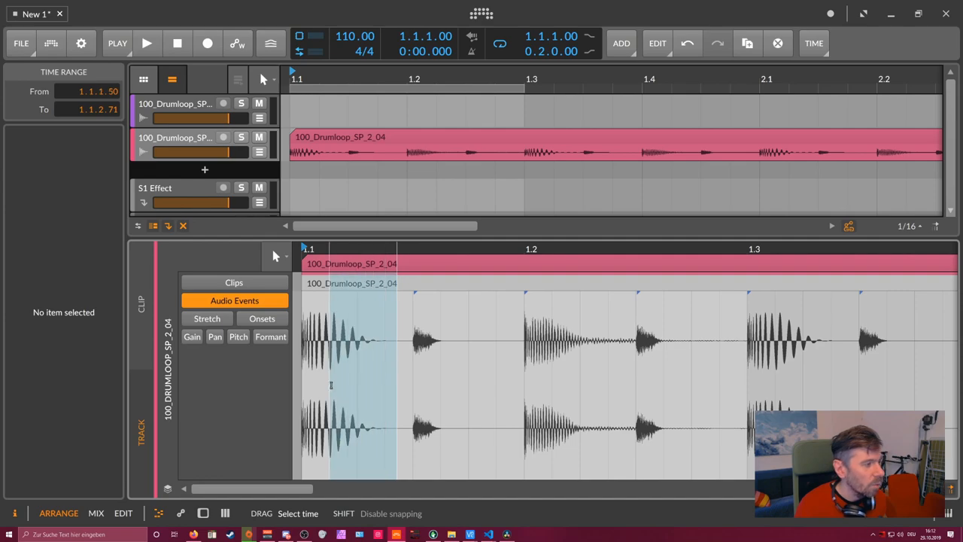
left_click_drag(406, 383, 440, 383)
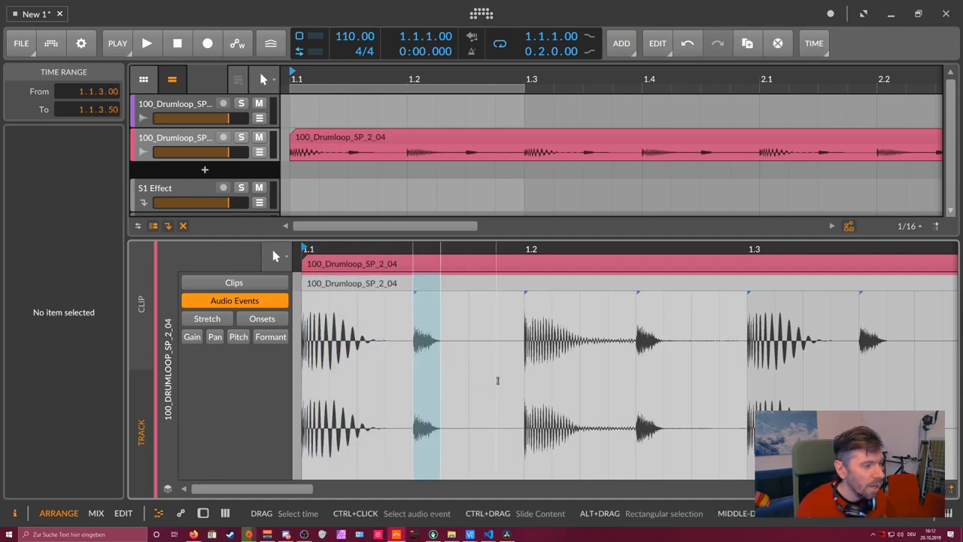
left_click_drag(525, 383, 601, 383)
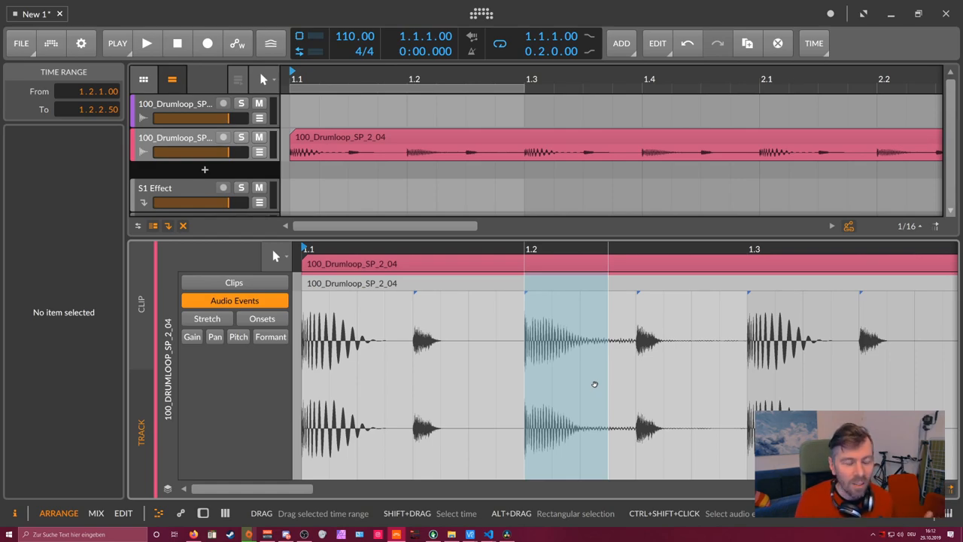
left_click(489, 362)
left_click_drag(443, 366, 515, 366)
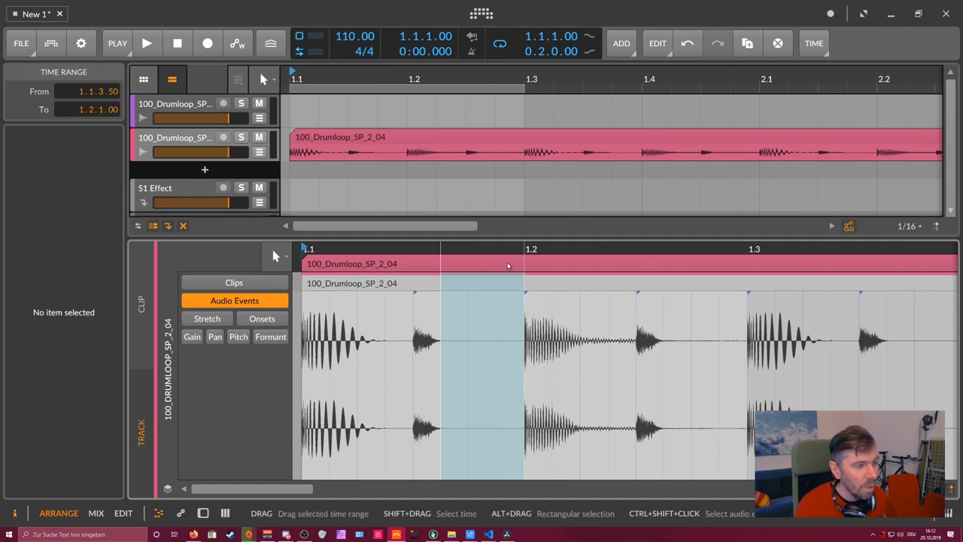
left_click_drag(527, 252, 538, 373)
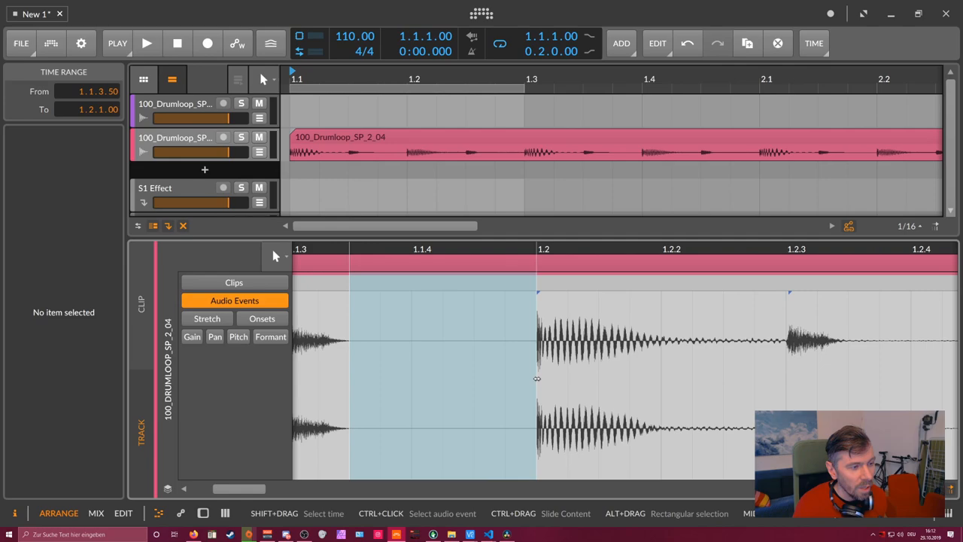
left_click(536, 379)
left_click_drag(547, 378, 660, 382)
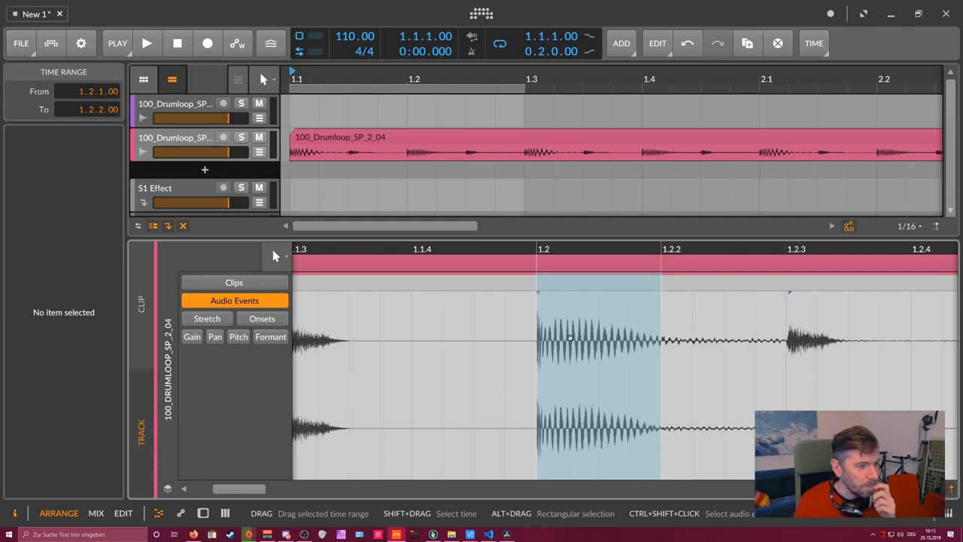
left_click_drag(562, 252, 554, 280)
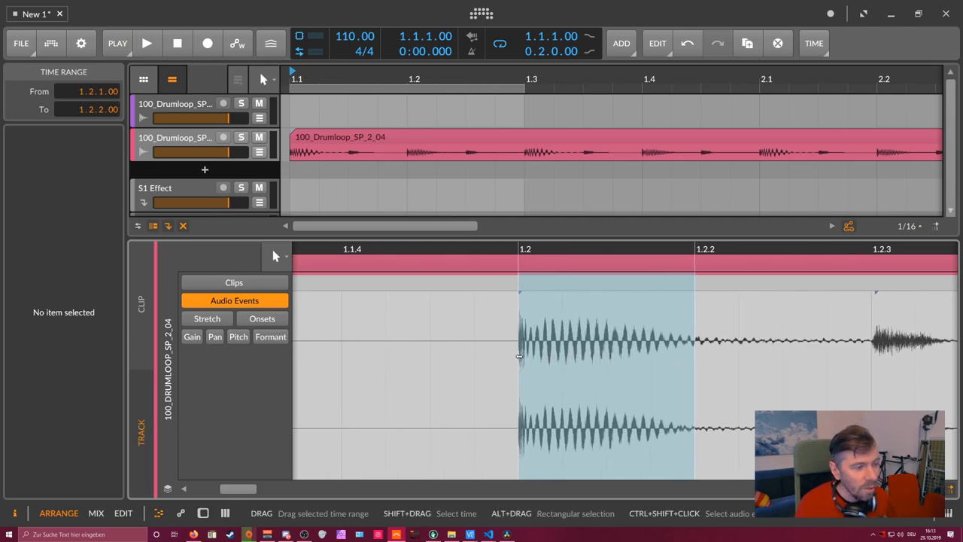
left_click_drag(520, 356, 531, 358)
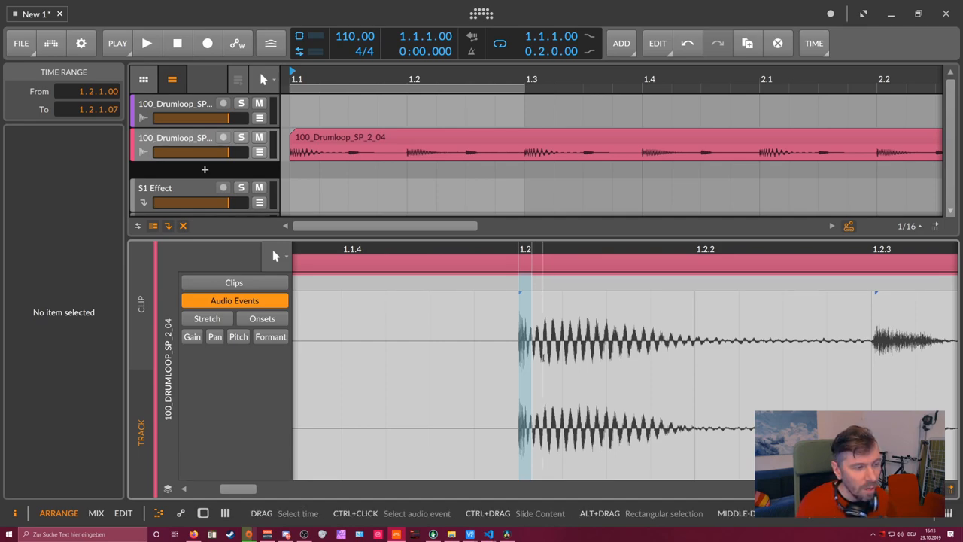
left_click(533, 360)
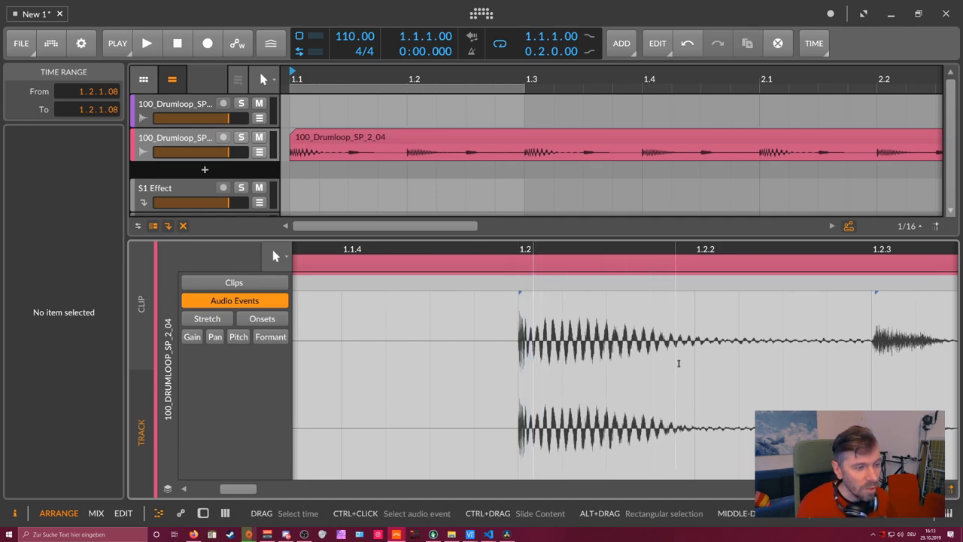
left_click_drag(678, 363, 535, 364)
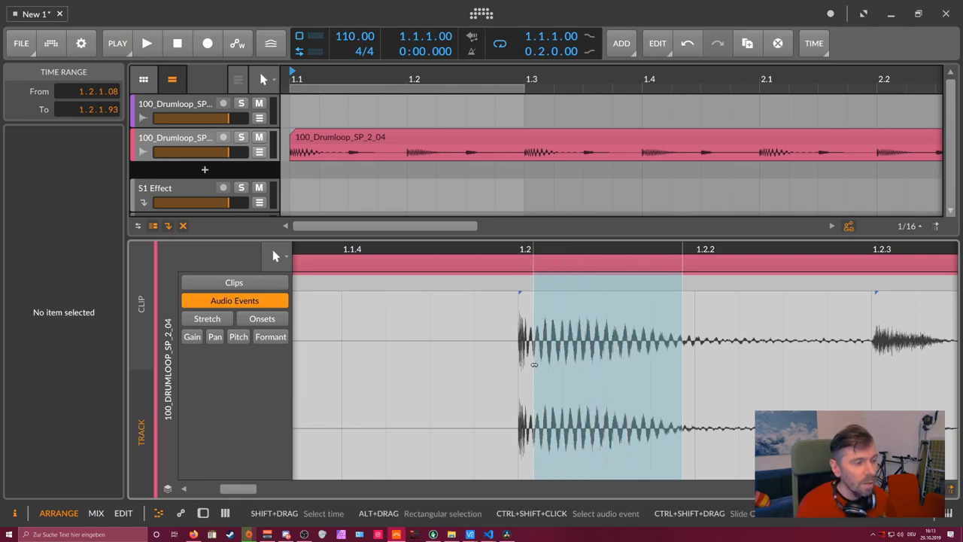
double_click(198, 414)
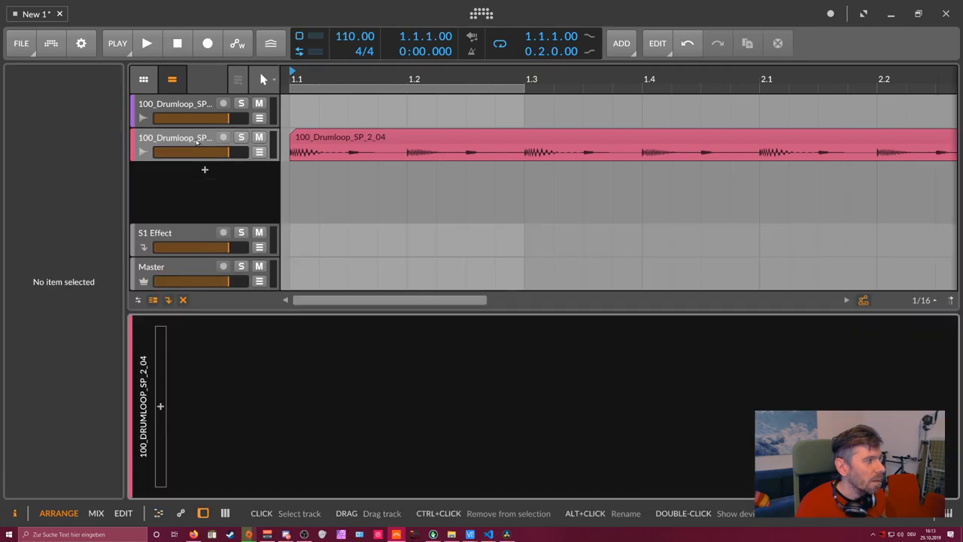
Step: Insert a Transient Control device onto the drum-loop track's chain
left_click(160, 408)
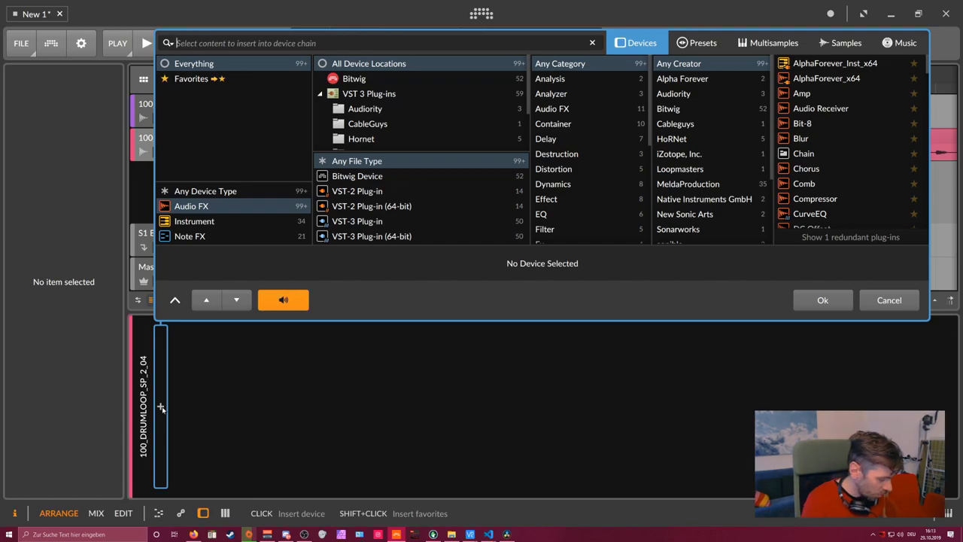
type("trans")
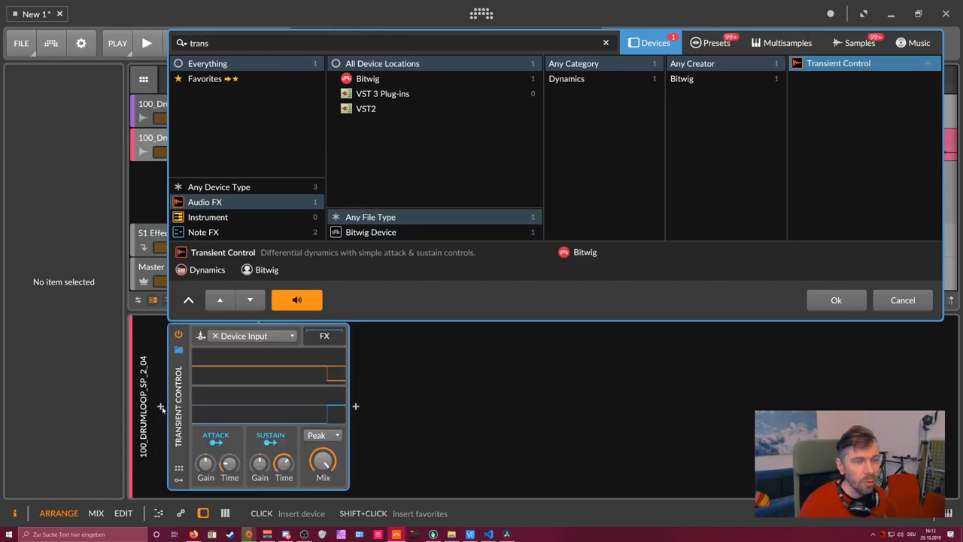
key("Return")
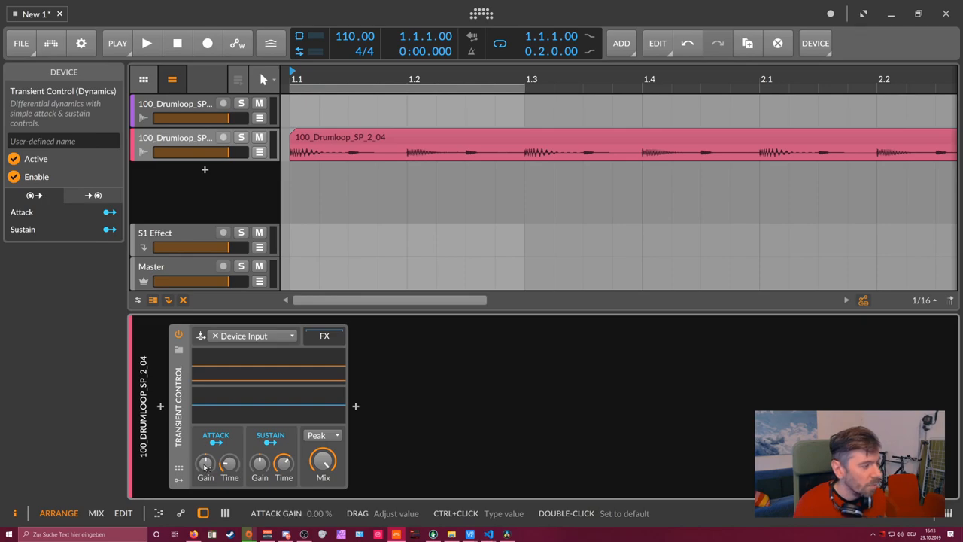
Step: Loop one full bar and audition the drum loop with Attack Gain at -200 %
left_click_drag(205, 463, 260, 464)
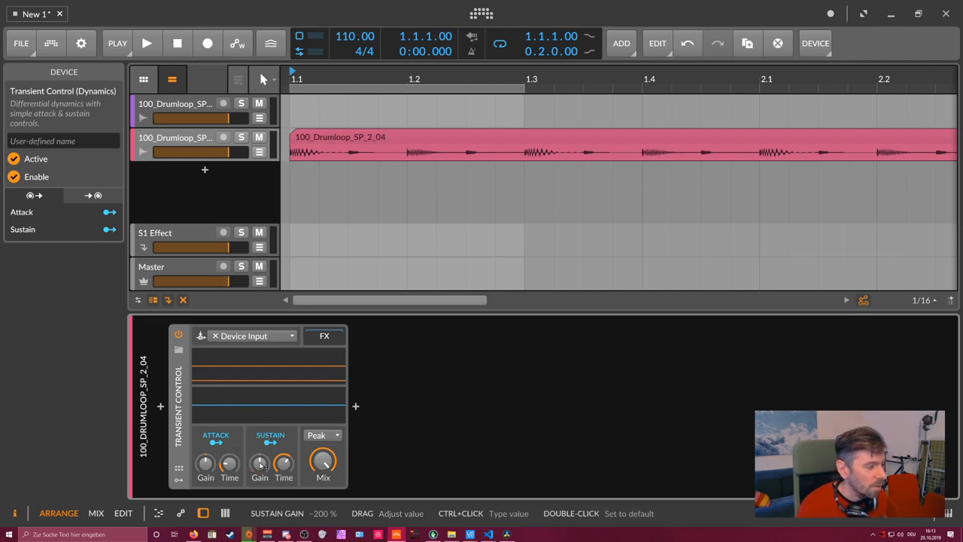
scroll(448, 88, "down", 2)
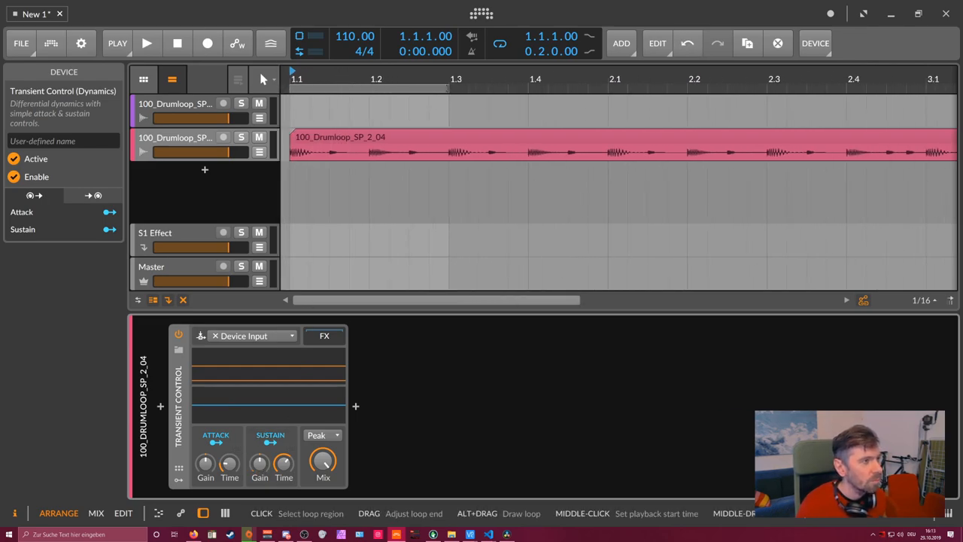
left_click_drag(448, 88, 608, 88)
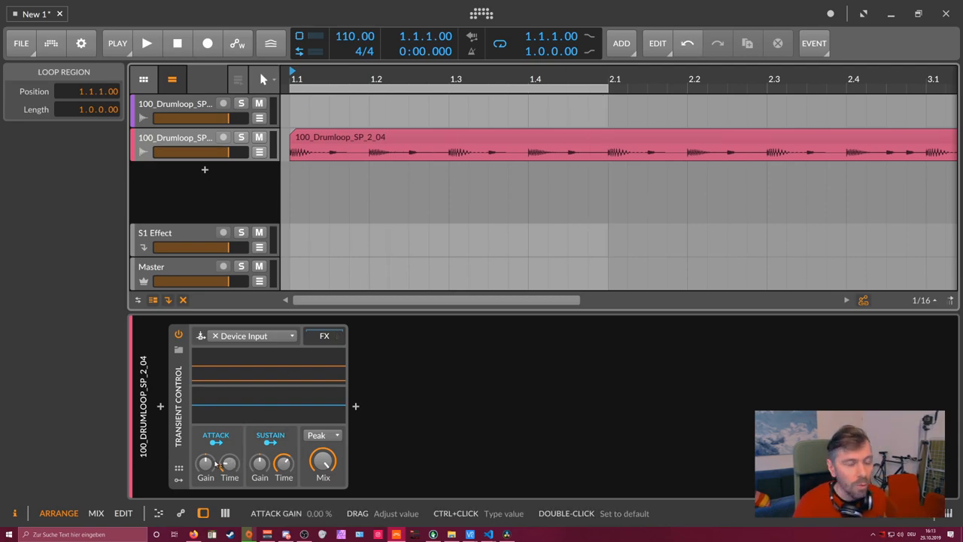
left_click_drag(206, 469, 209, 470)
key("space")
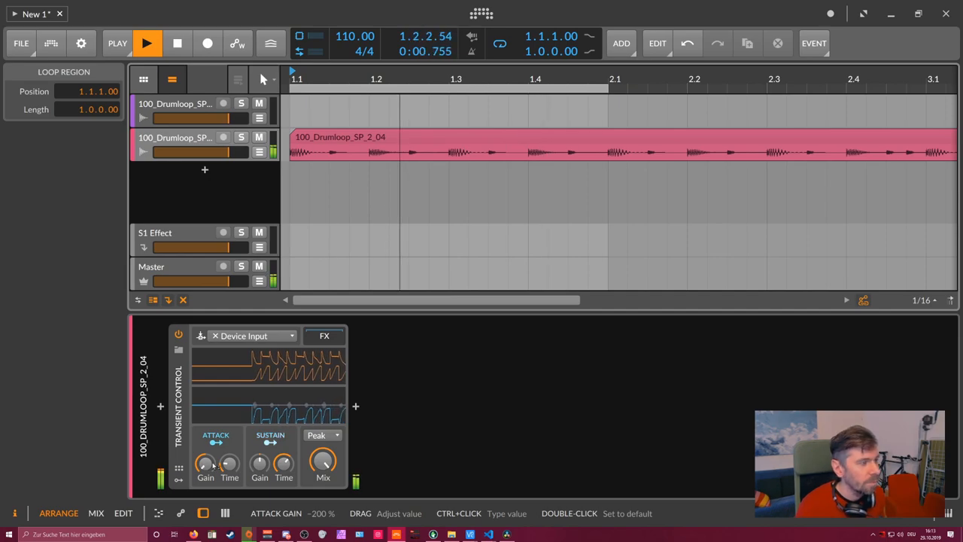
key("space")
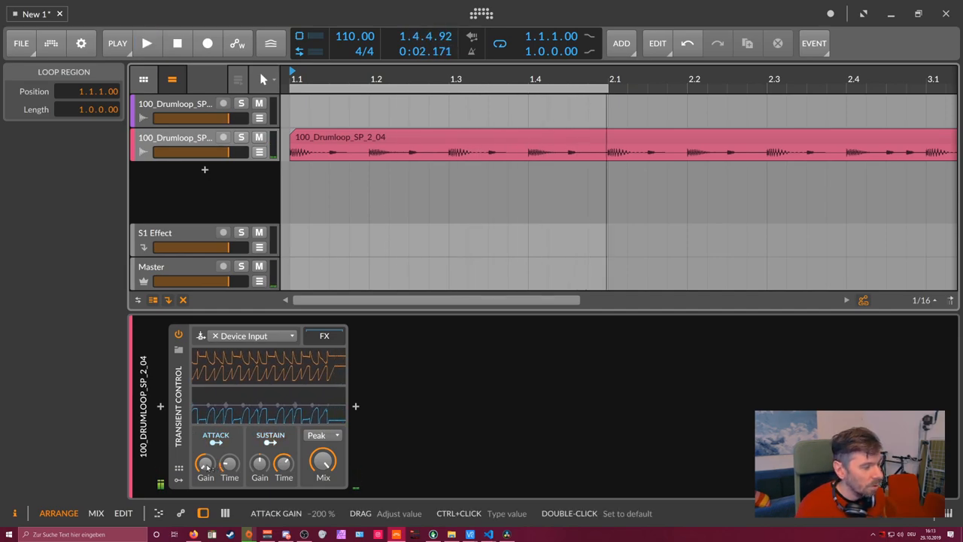
Step: Reset Attack Gain, compare by replaying, then cut it again to soften the hits
double_click(205, 464)
left_click(205, 464)
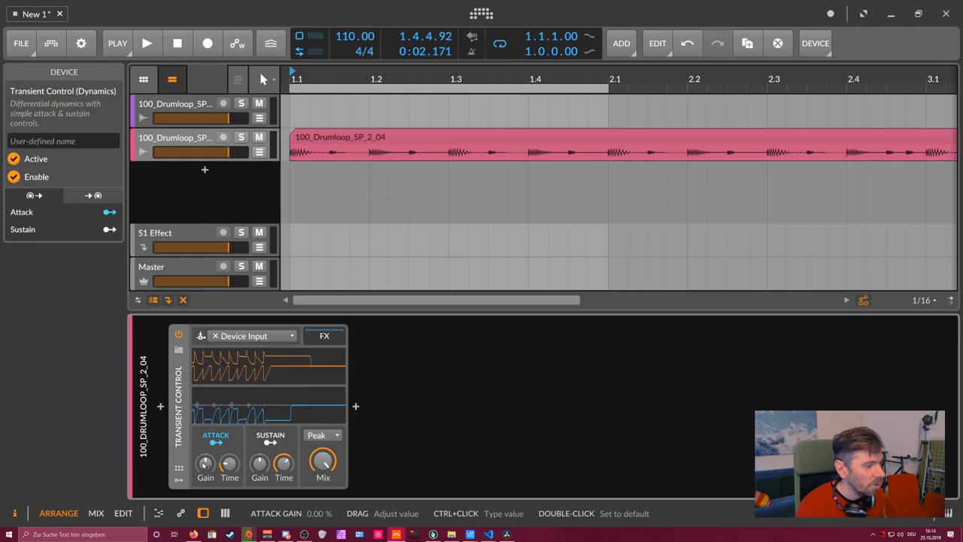
key("space")
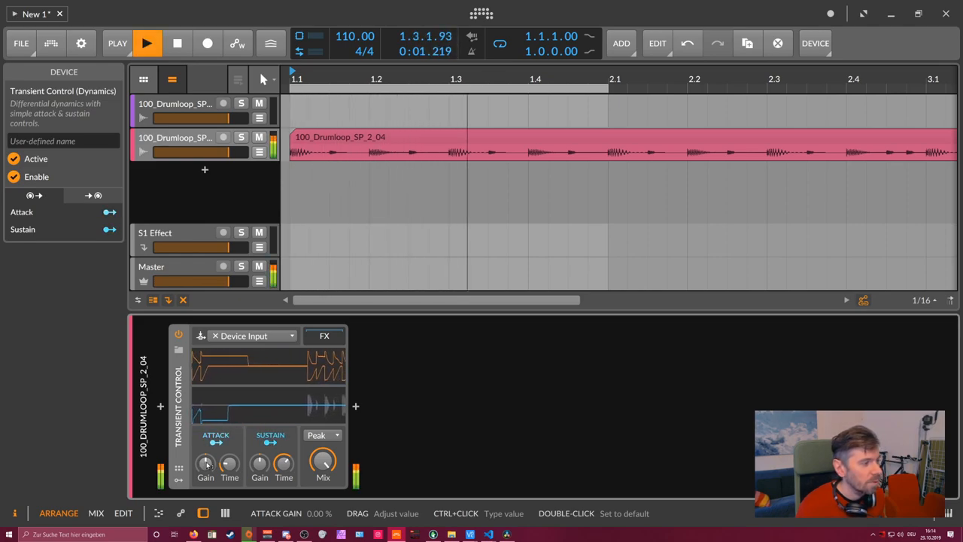
key("space")
key("space")
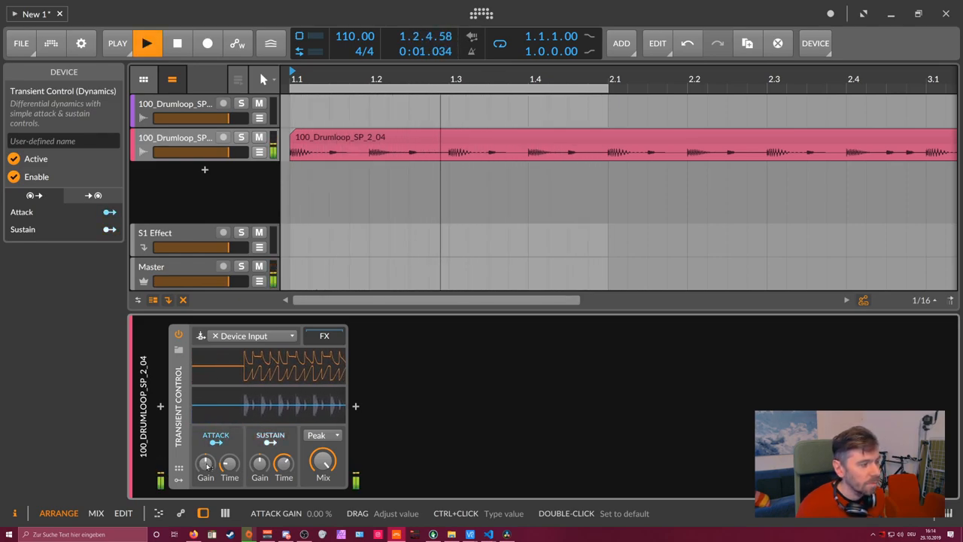
key("space")
left_click_drag(207, 466, 206, 455)
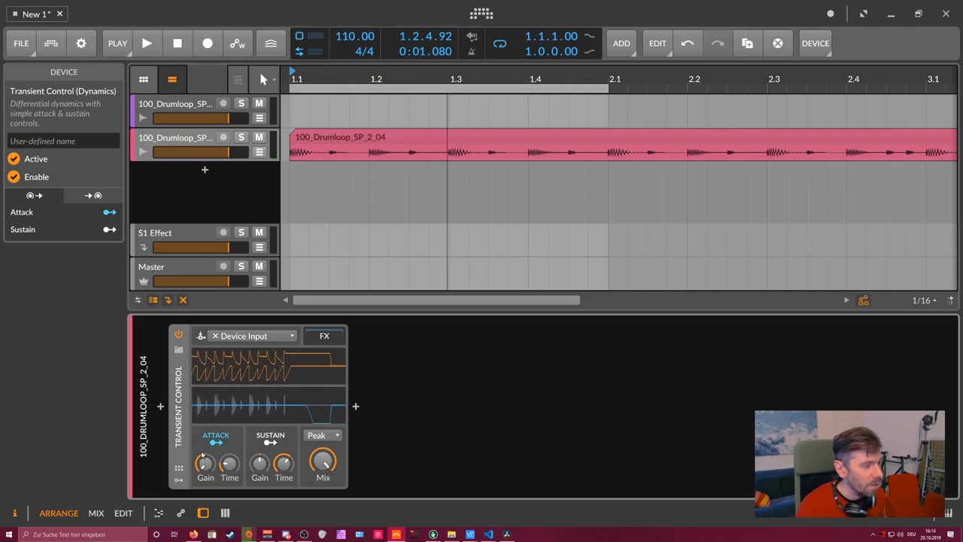
key("space")
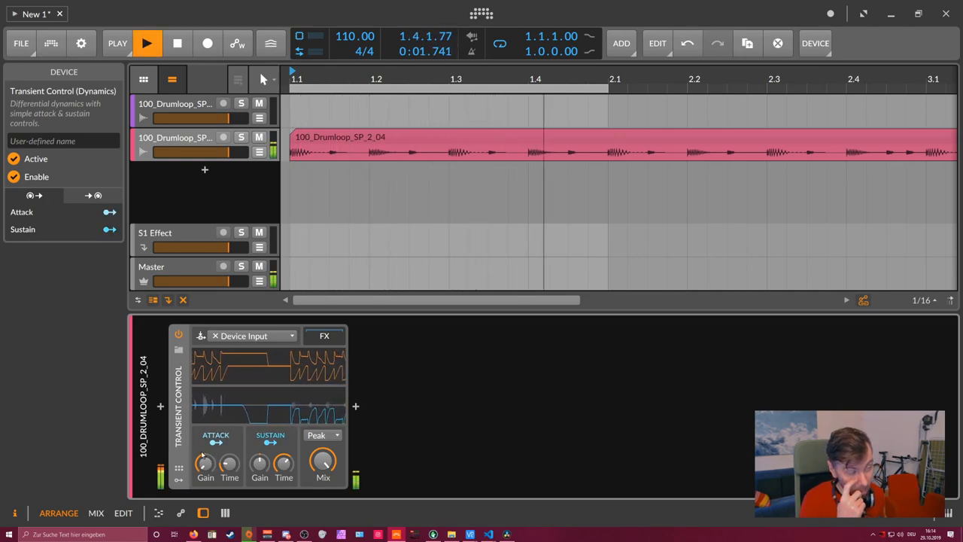
key("space")
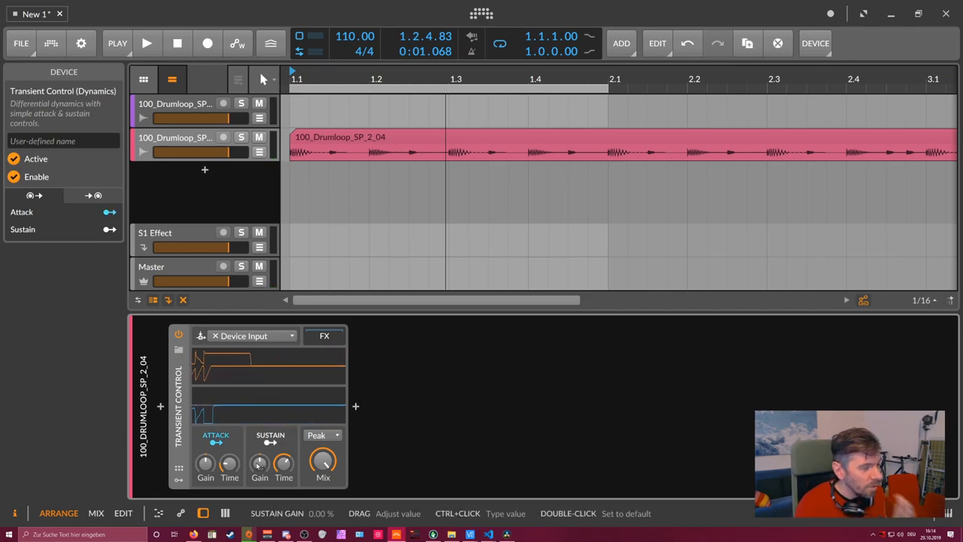
Step: Audition Sustain Gain at -200 % and then boosted to 200 %
left_click_drag(260, 465, 260, 475)
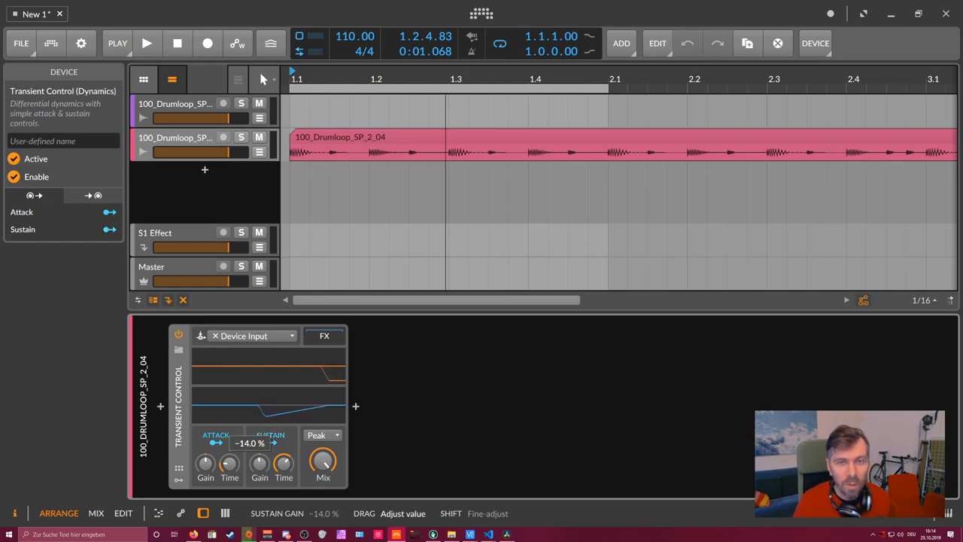
left_click_drag(259, 465, 273, 466)
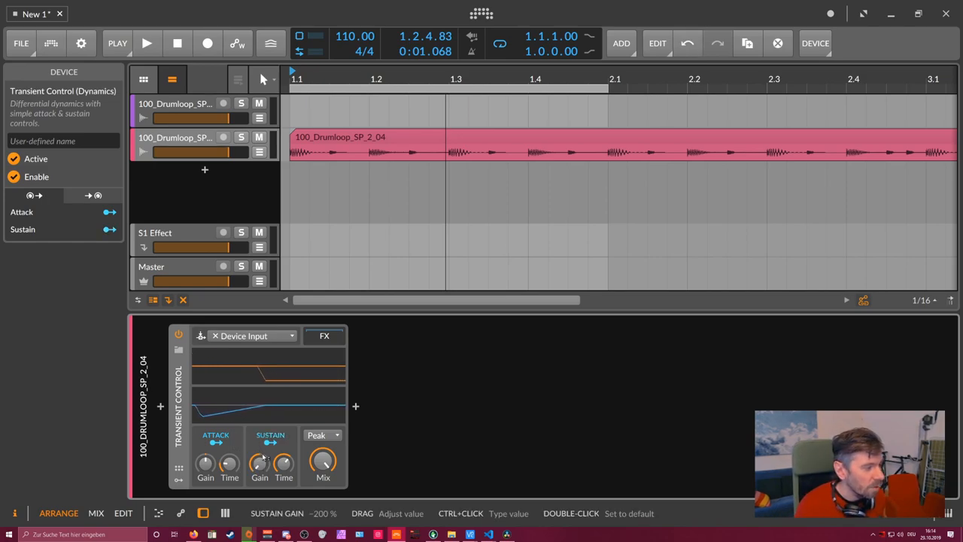
key("space")
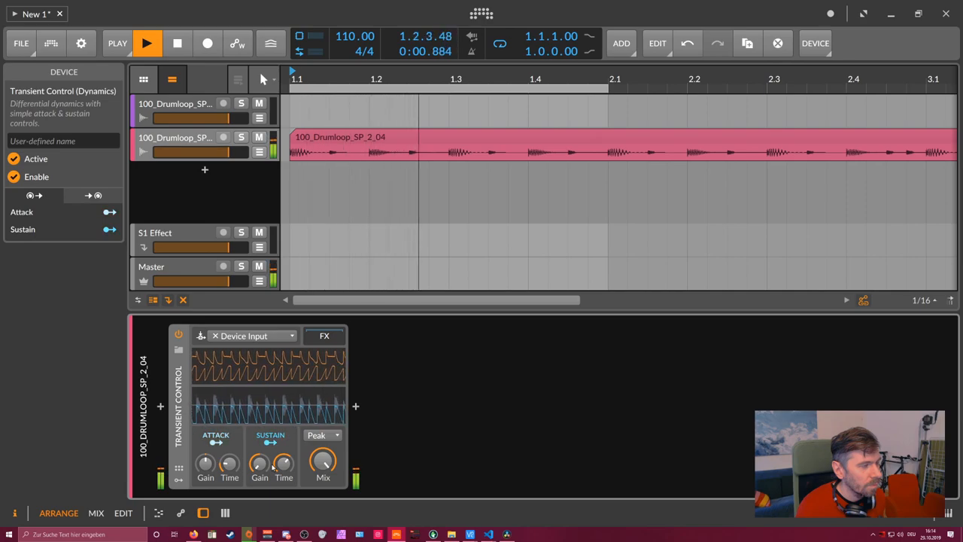
key("space")
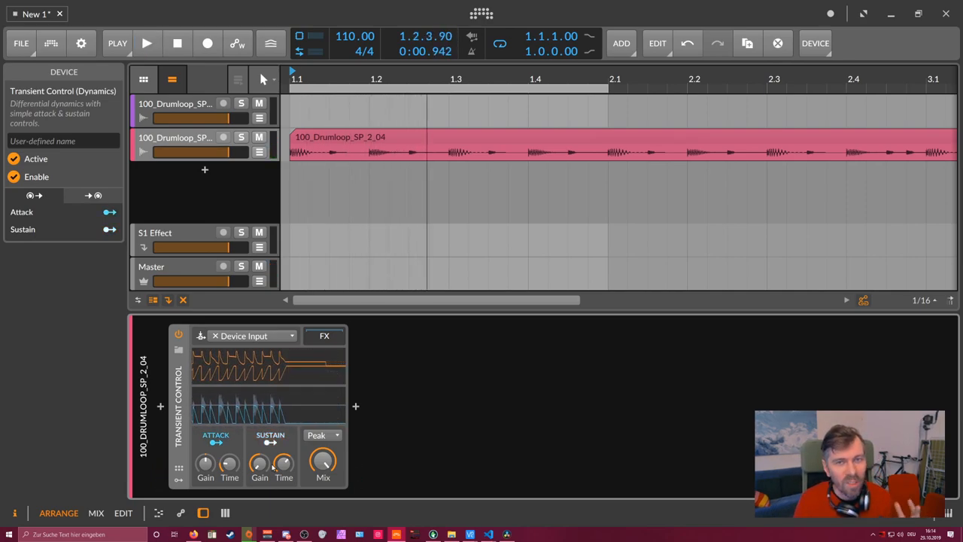
left_click_drag(259, 466, 261, 452)
key("space")
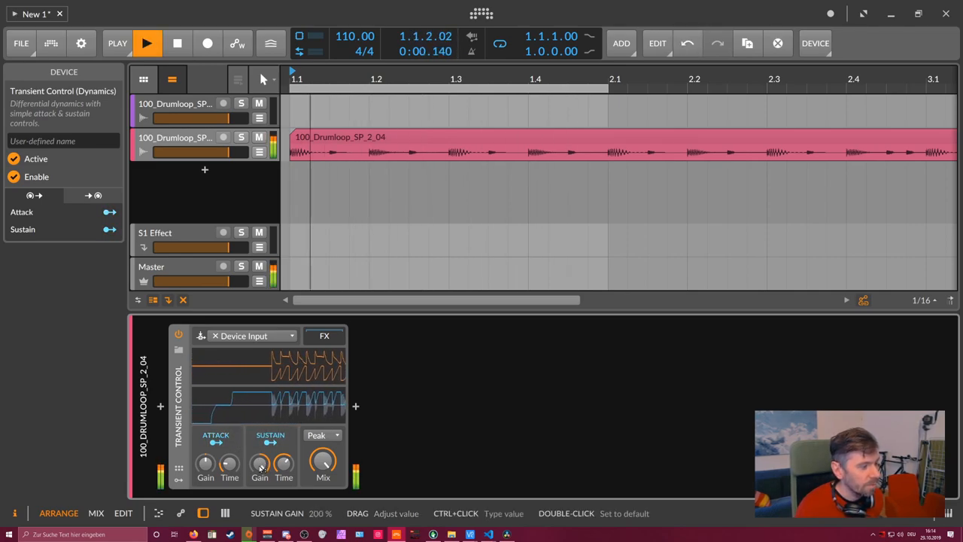
key("space")
Step: Boost the Attack Gain, audition it, and shorten Attack Time to about 48 ms
left_click_drag(205, 462, 205, 455)
key("space")
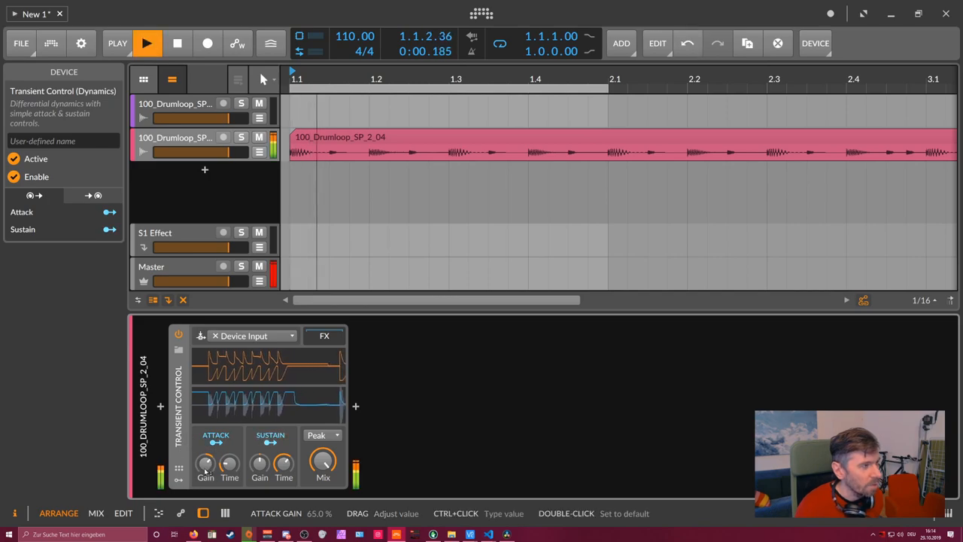
key("space")
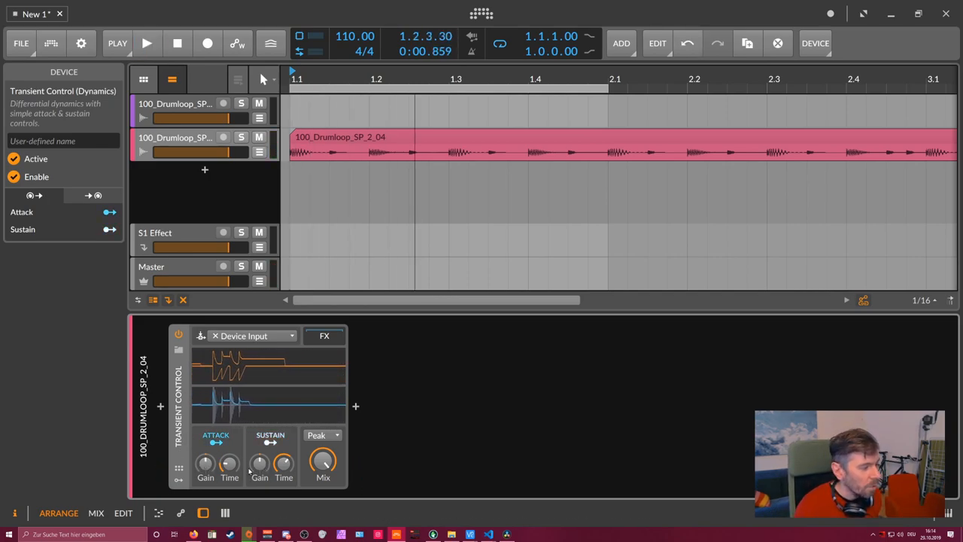
left_click_drag(226, 471, 226, 473)
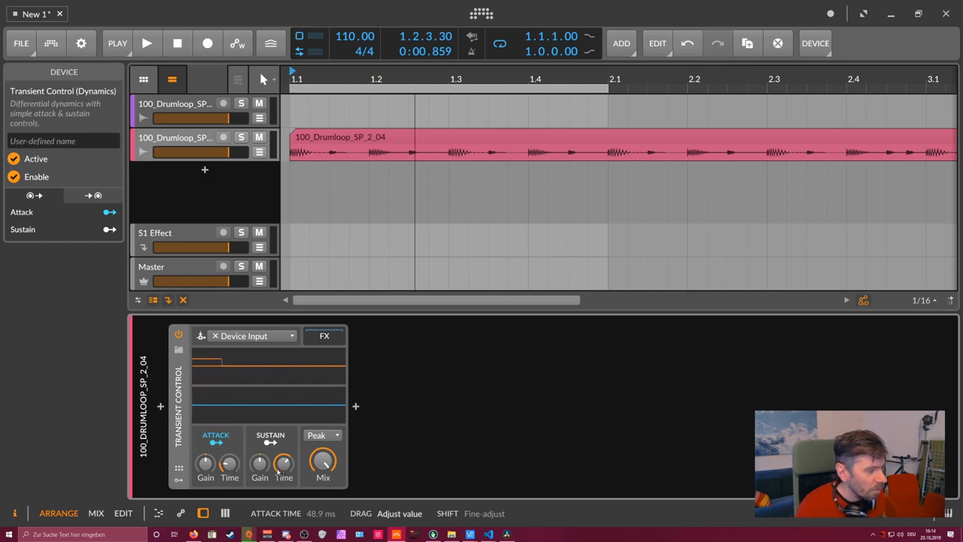
Step: Lengthen Sustain Time slightly and zoom the audio editor in on the kick at 1.2
left_click_drag(284, 463, 286, 465)
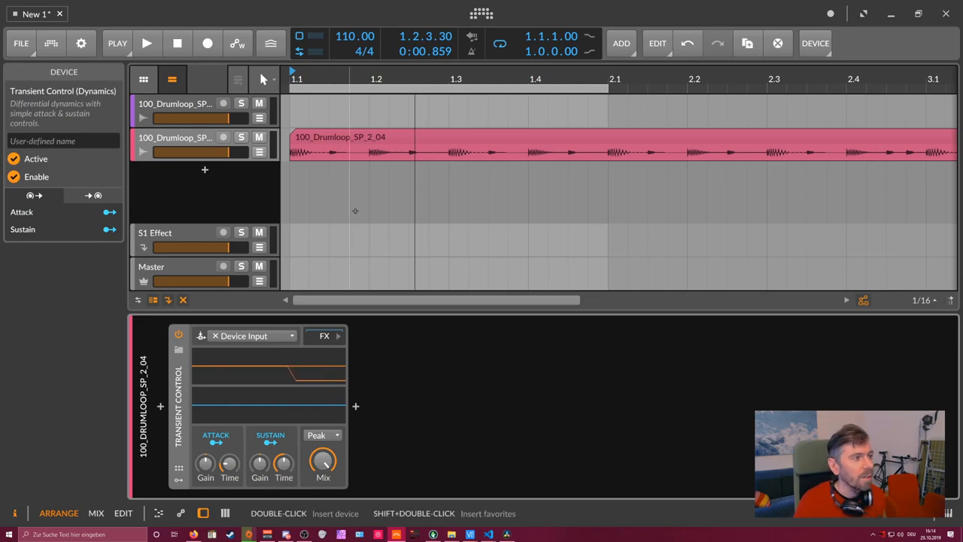
left_click(371, 80)
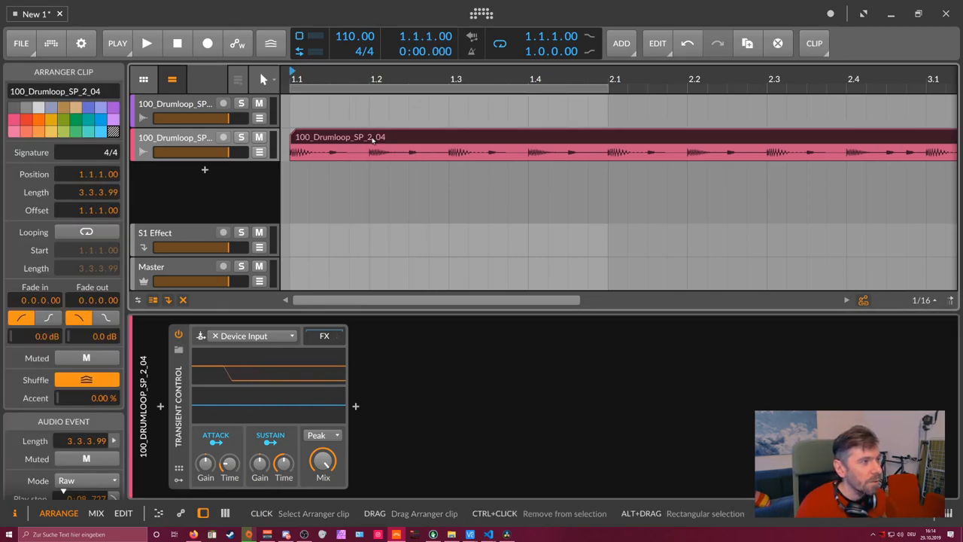
double_click(374, 138)
left_click_drag(342, 249, 377, 316)
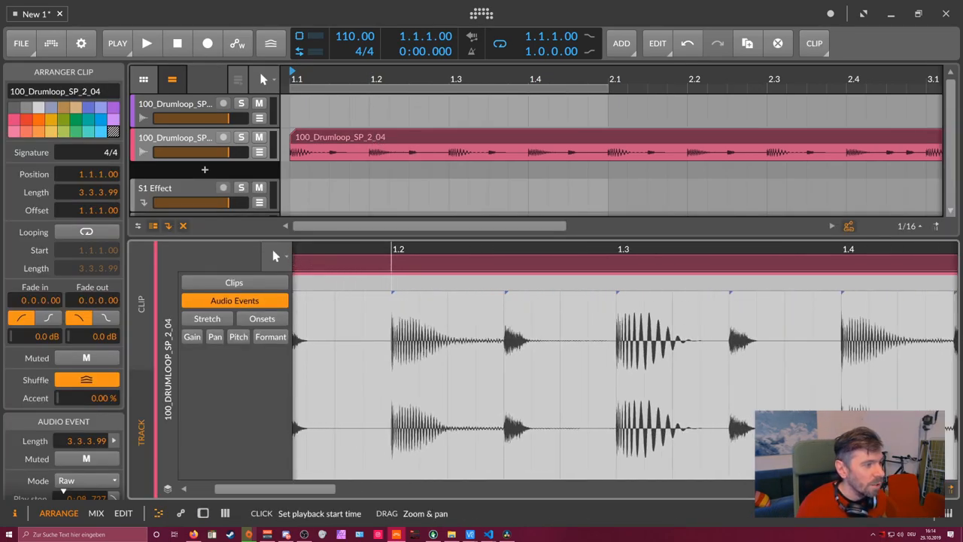
Step: Measure the first kick's attack and tail with time selections, then return to the device panel
left_click_drag(409, 370, 565, 370)
left_click(407, 369)
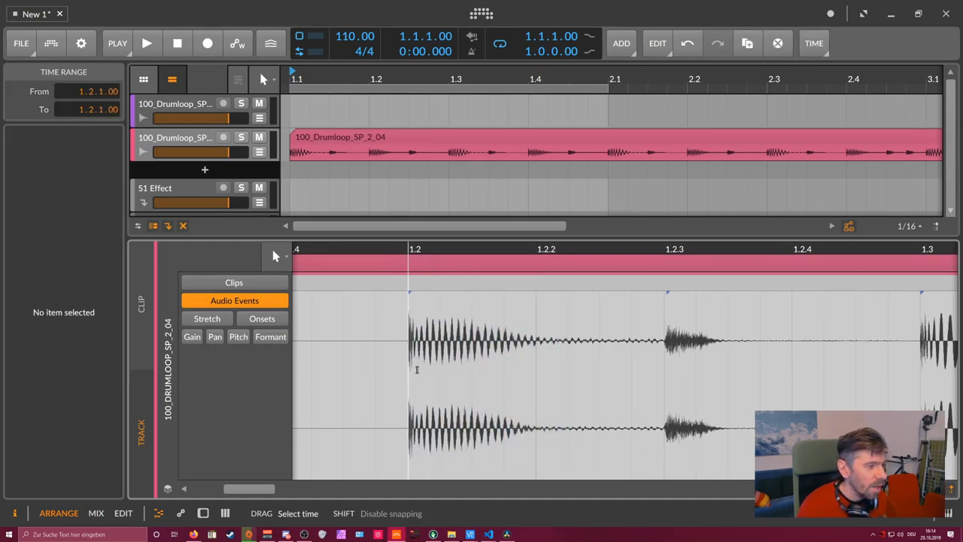
left_click_drag(416, 369, 420, 371)
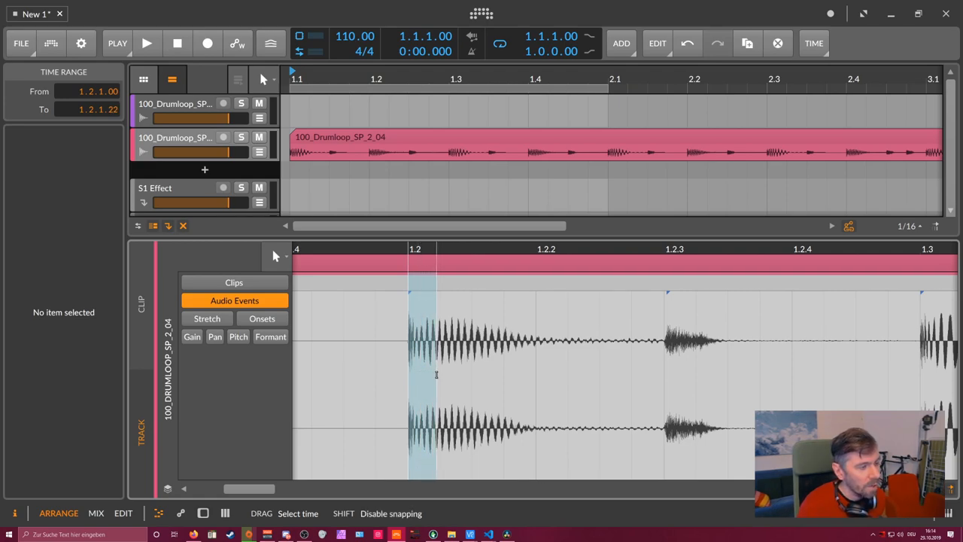
left_click_drag(435, 374, 415, 377)
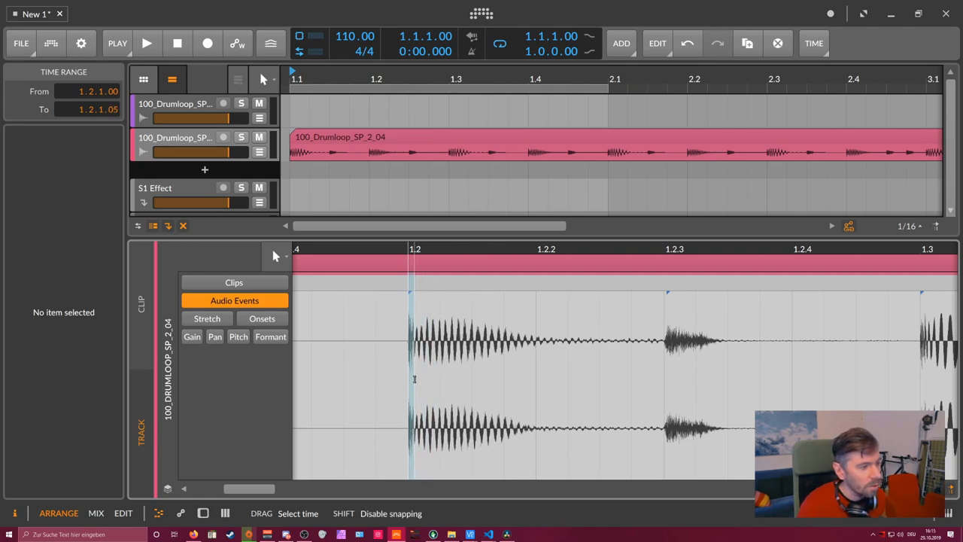
left_click(504, 375)
left_click_drag(534, 374, 419, 378)
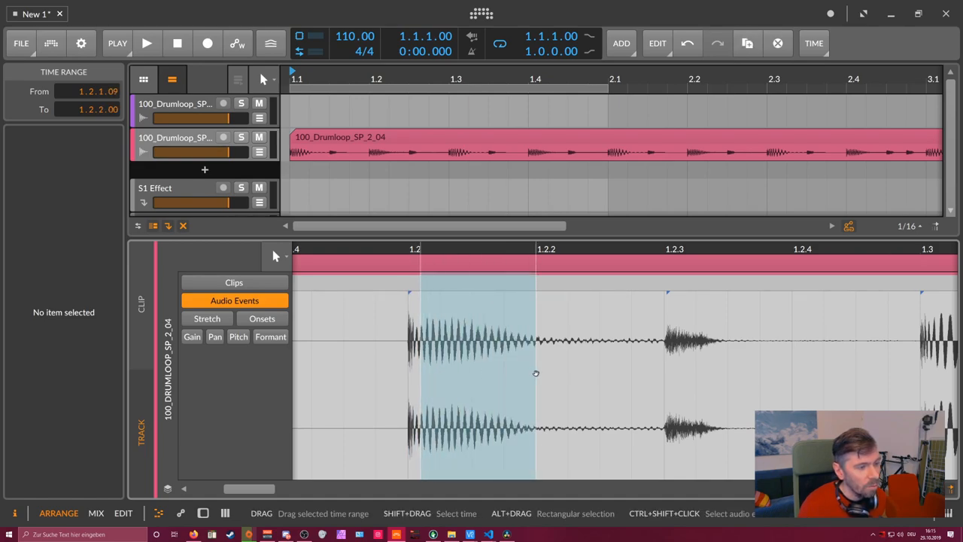
mouse_move(536, 373)
left_mouse_down()
mouse_move(523, 370)
mouse_move(550, 374)
mouse_move(539, 376)
left_mouse_up()
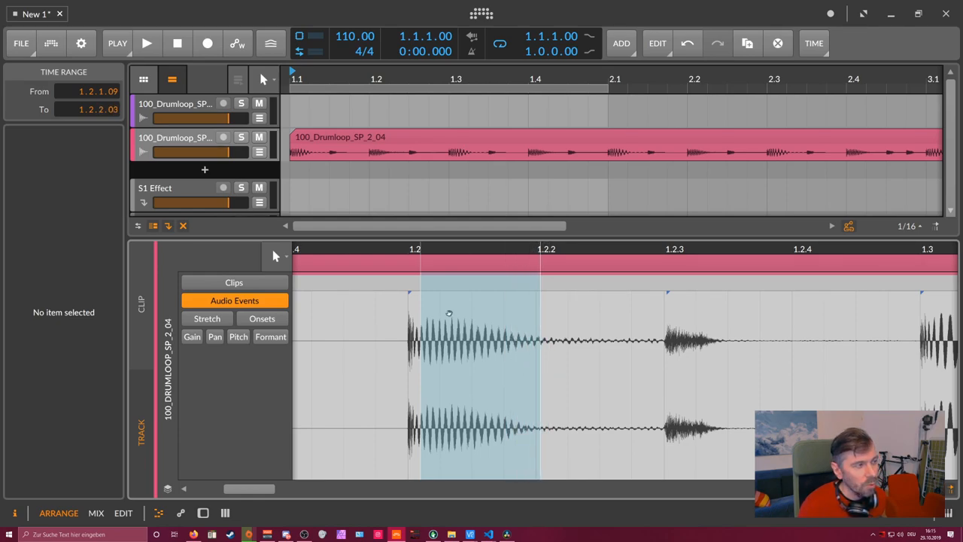
left_click(231, 158)
key("d")
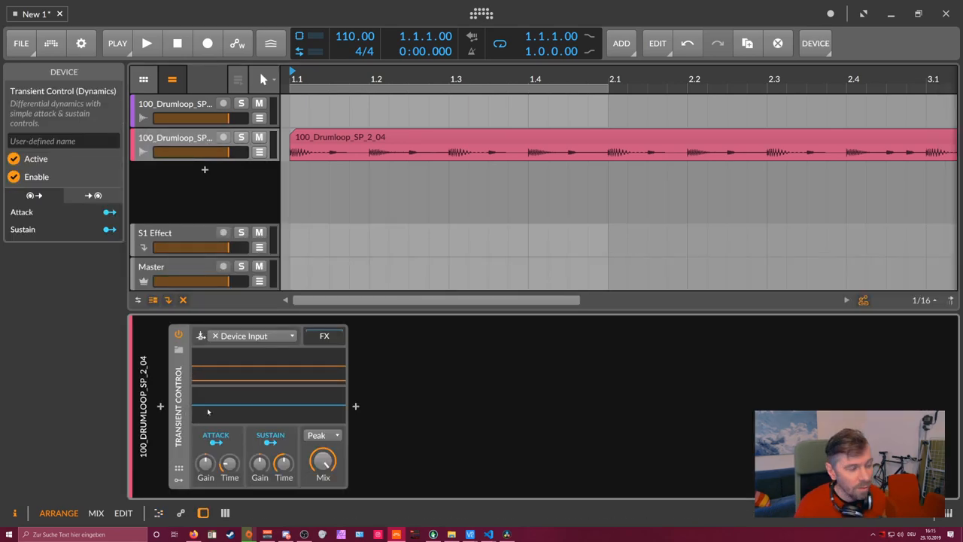
Step: Lengthen Attack Time to about 66 ms and reveal the Transient Control's FX chain
left_click(229, 464)
left_click_drag(230, 463, 234, 466)
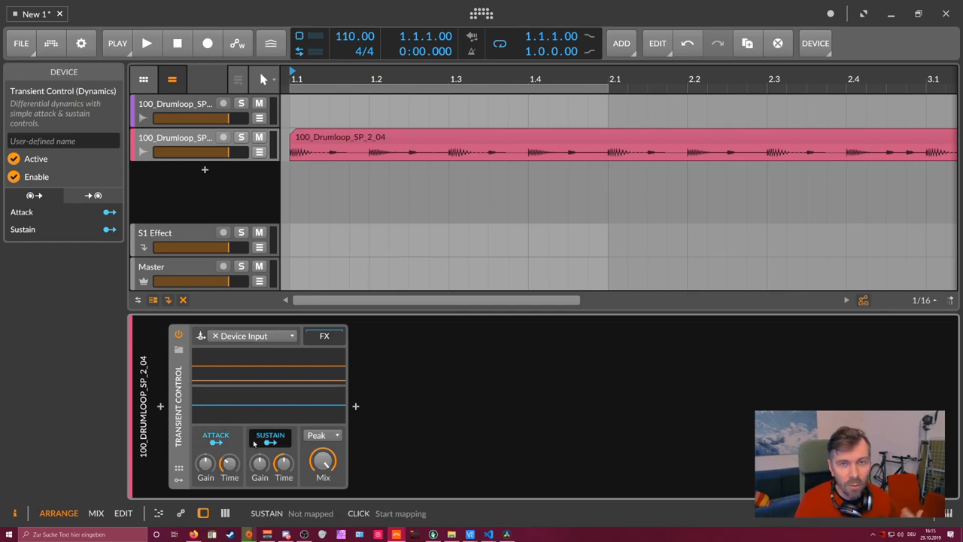
left_click(323, 343)
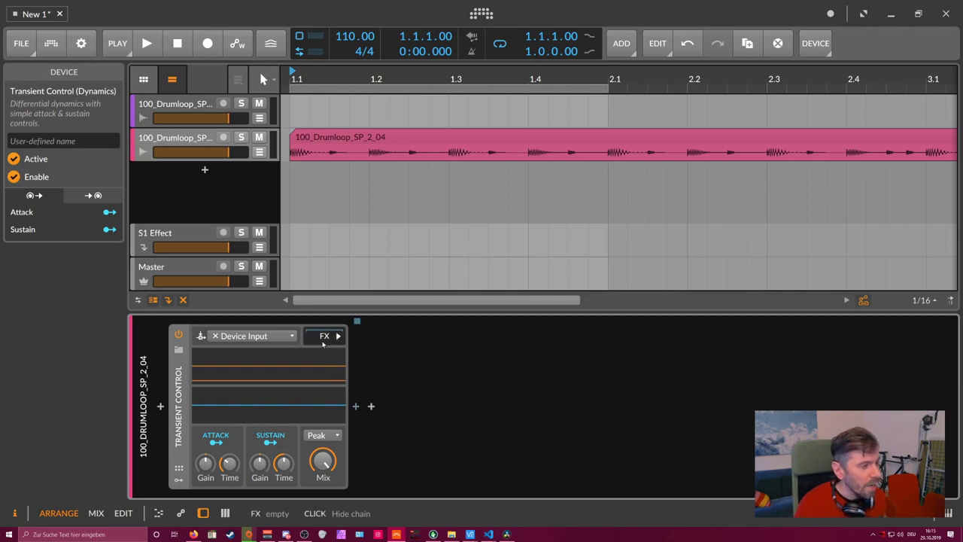
Step: Insert an Amp device after Transient Control on the drum-loop chain
left_click(355, 407)
type("amp")
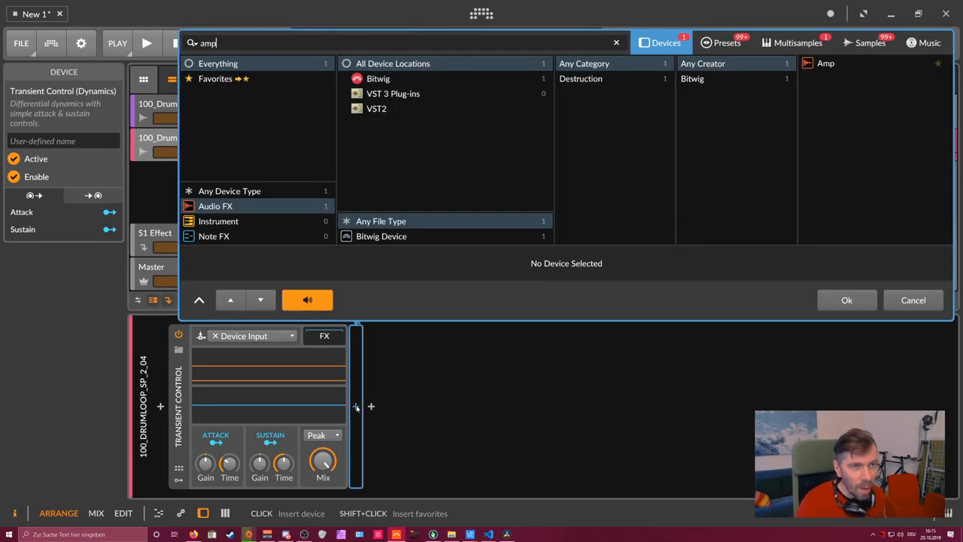
key("Down")
key("Return")
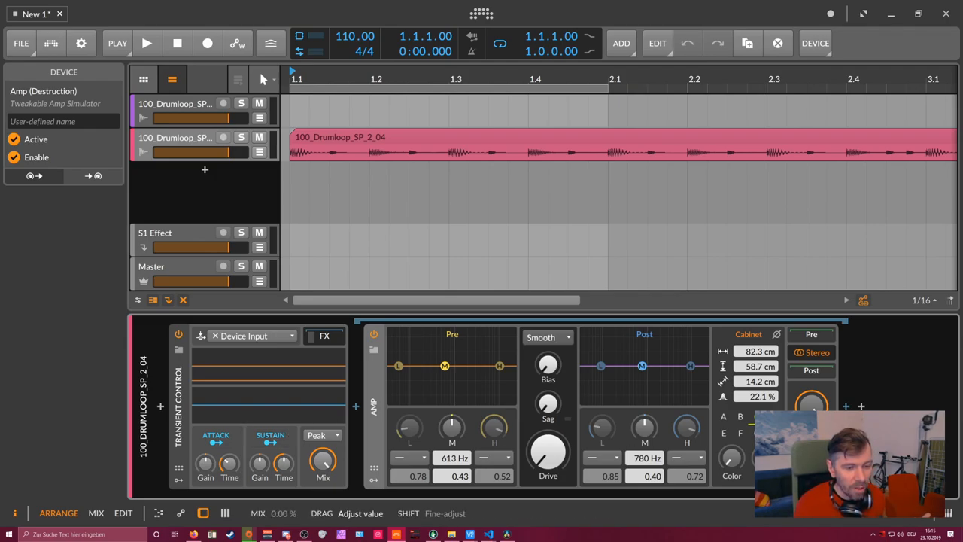
Step: Try the Sustain modulation mapping mode and audition the drum loop
left_click(323, 461)
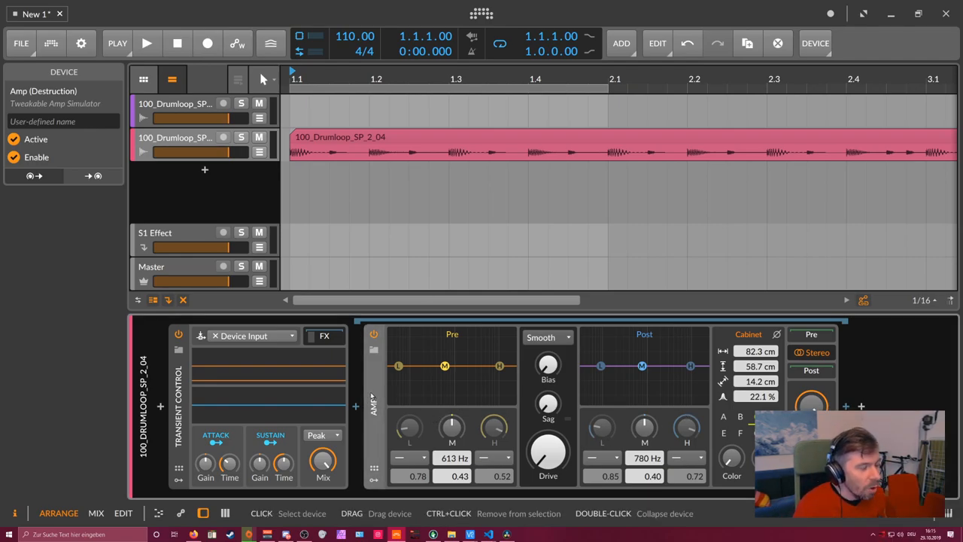
left_click(271, 443)
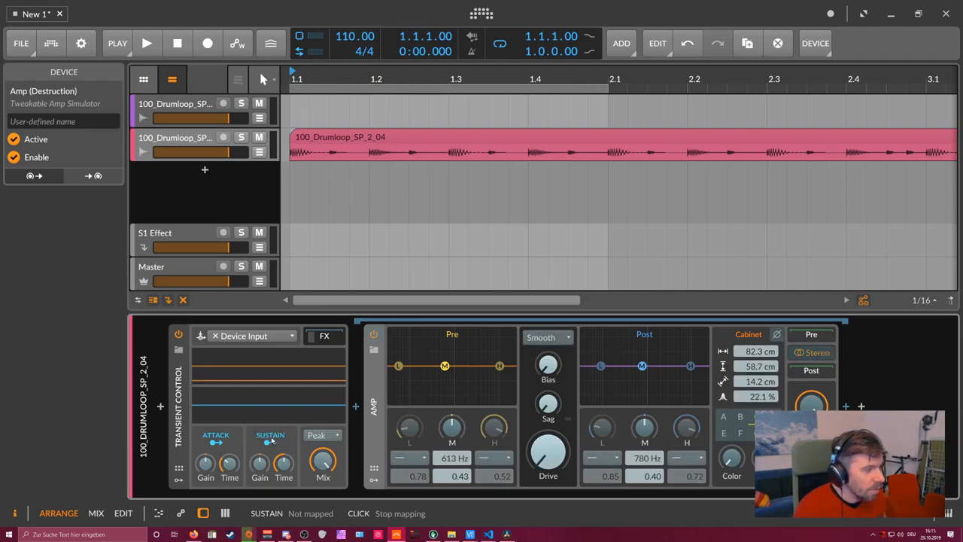
left_click(271, 441)
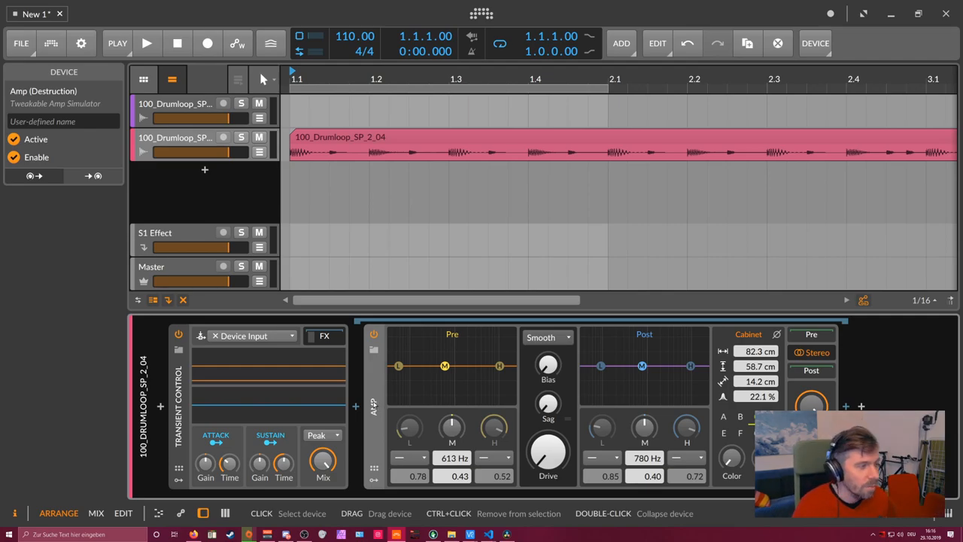
key("space")
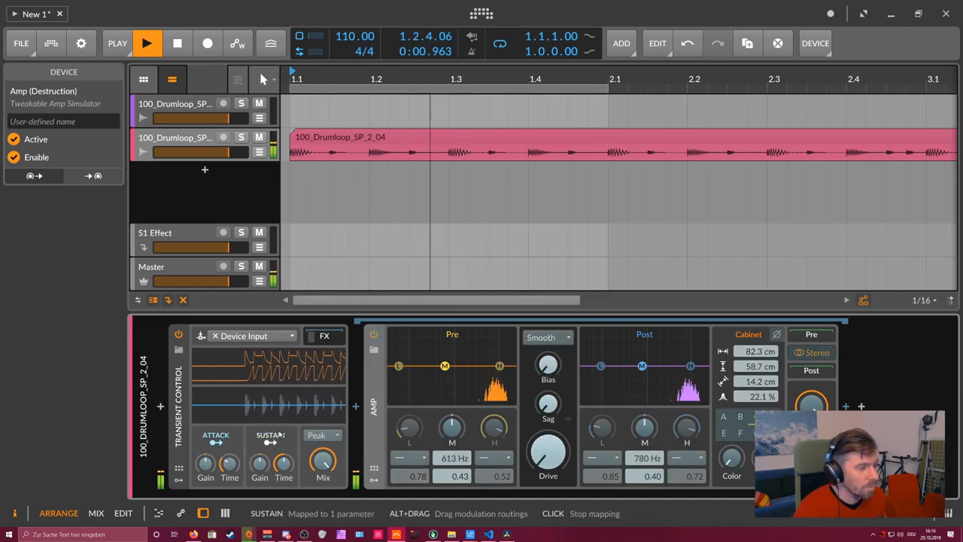
key("space")
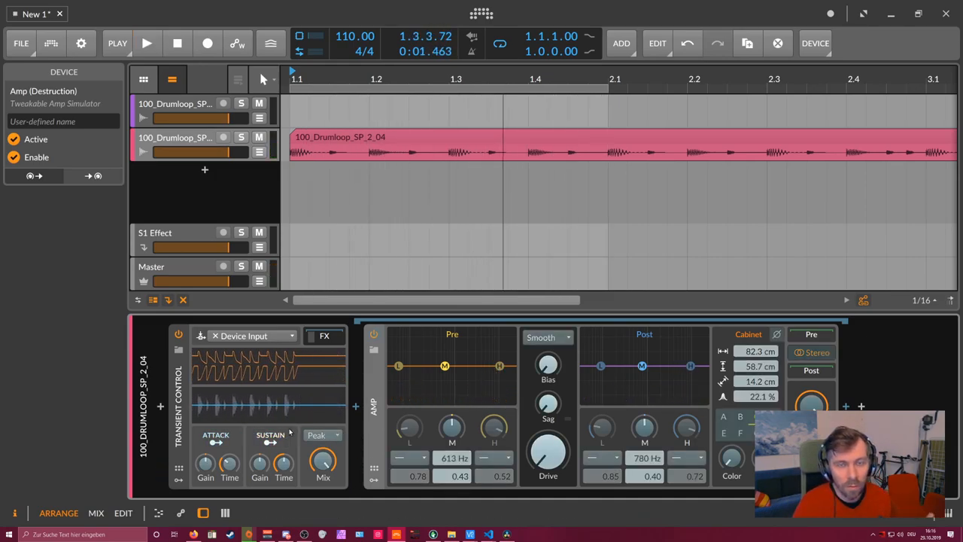
Step: Map Sustain to the Amp's Drive and tune the modulation depth while playing
left_click(270, 442)
left_click_drag(548, 453, 548, 430)
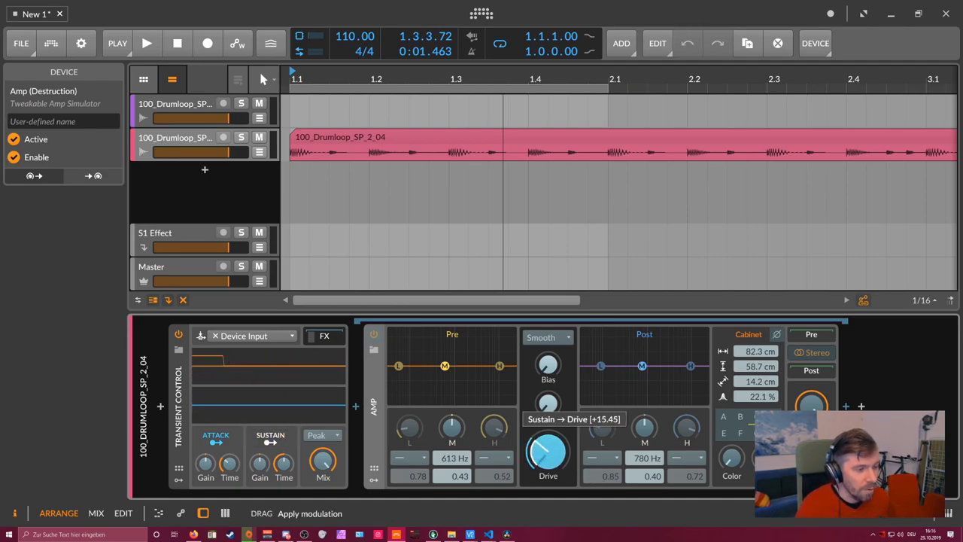
left_click(537, 466)
left_click(536, 466)
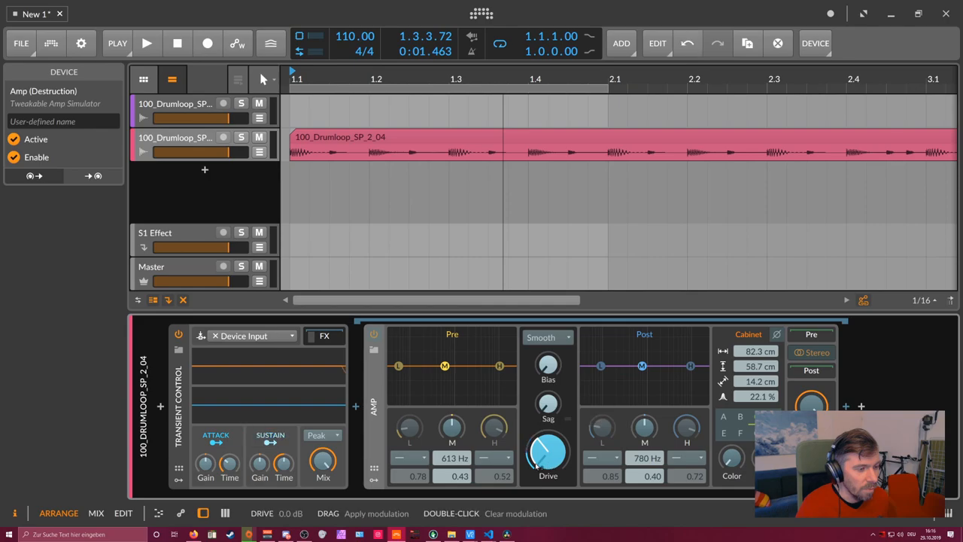
key("space")
left_click_drag(537, 467, 536, 449)
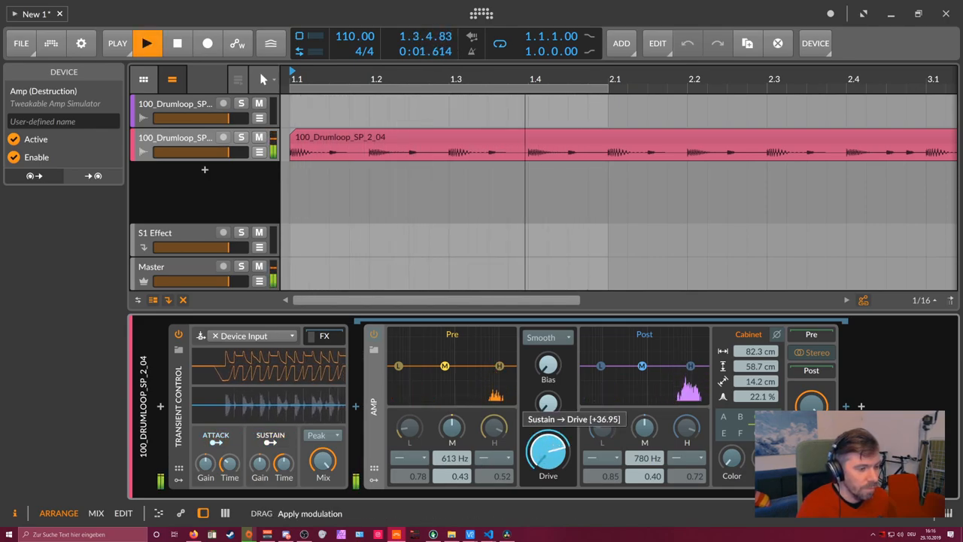
left_click_drag(536, 448, 555, 457)
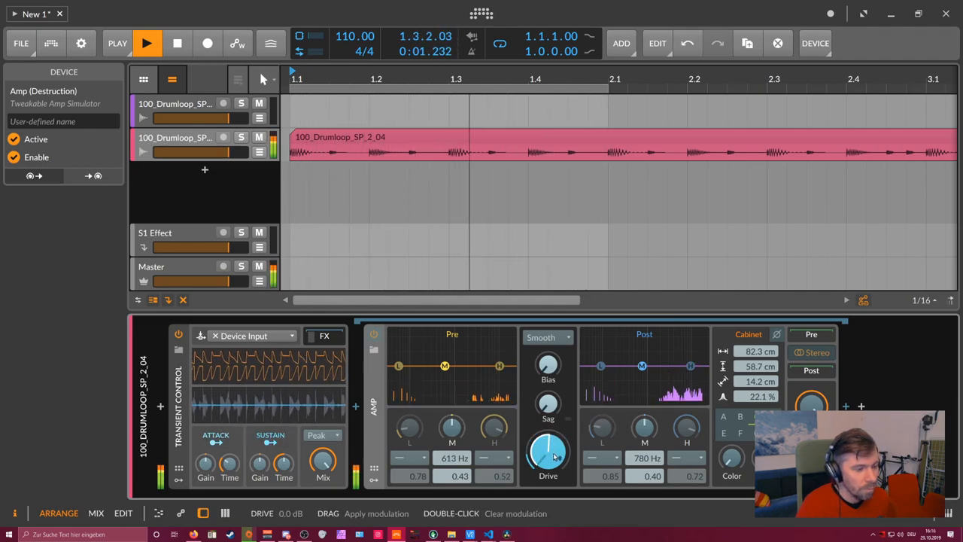
key("space")
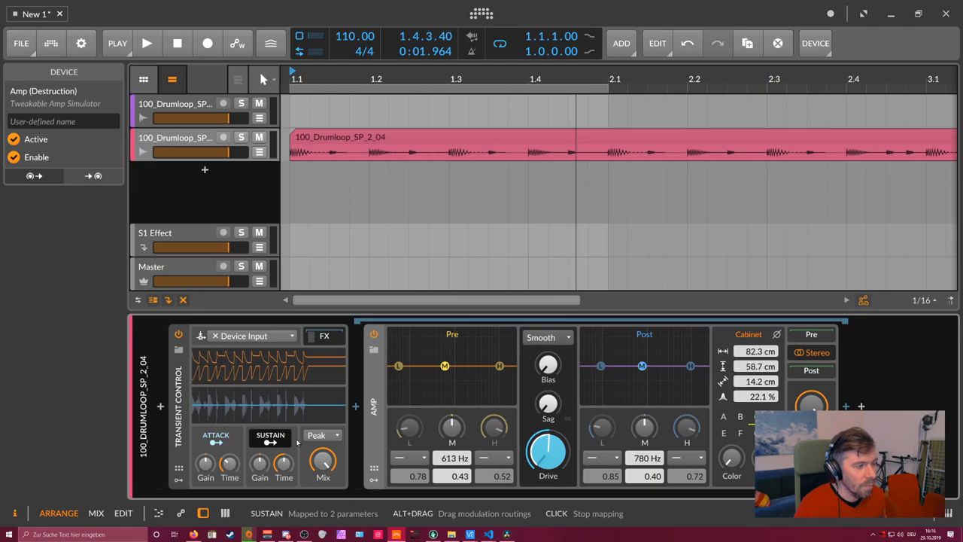
left_click(298, 442)
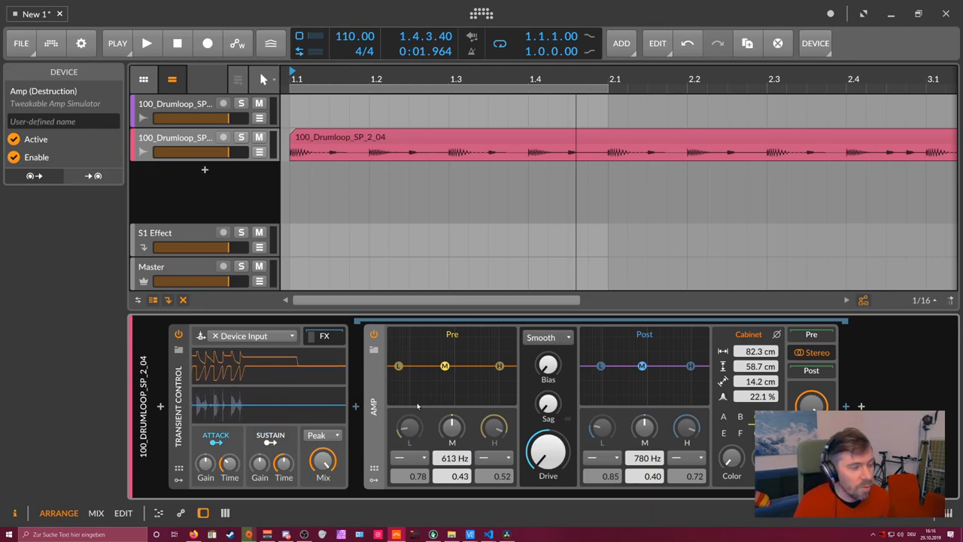
Step: Insert an EQ-2 between Transient Control and the Amp
left_click(356, 406)
type("eq")
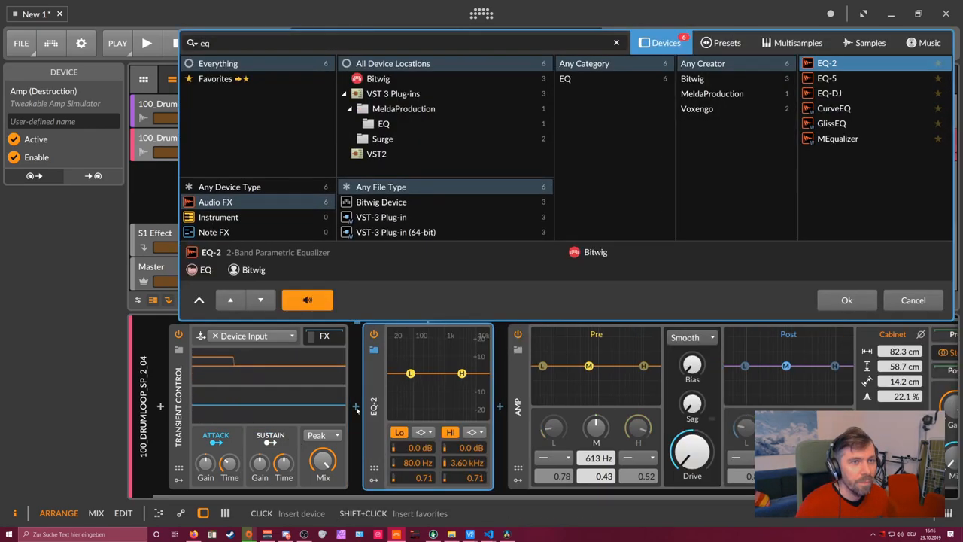
key("Return")
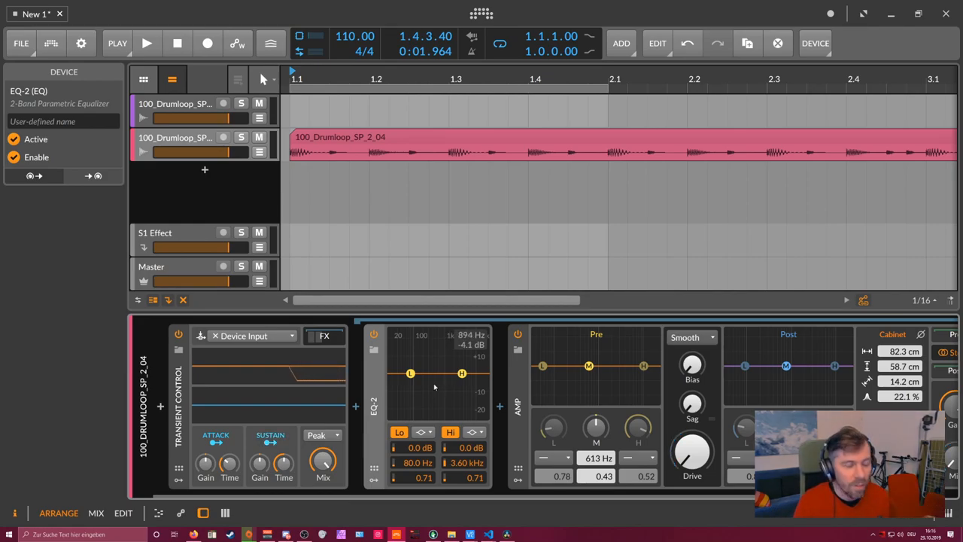
Step: Map Attack to raise the EQ-2 high-band gain and lower its high-band frequency
left_click(216, 442)
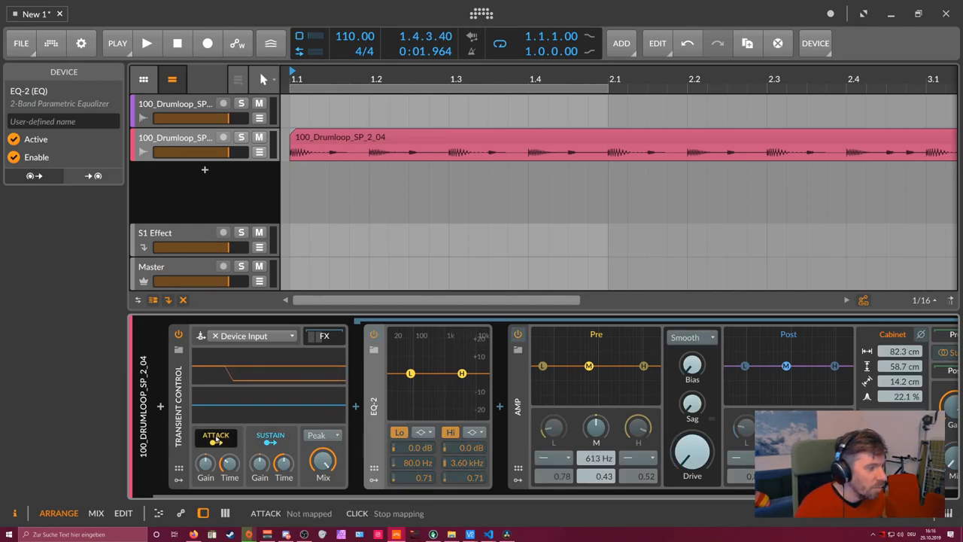
left_click_drag(458, 451, 458, 442)
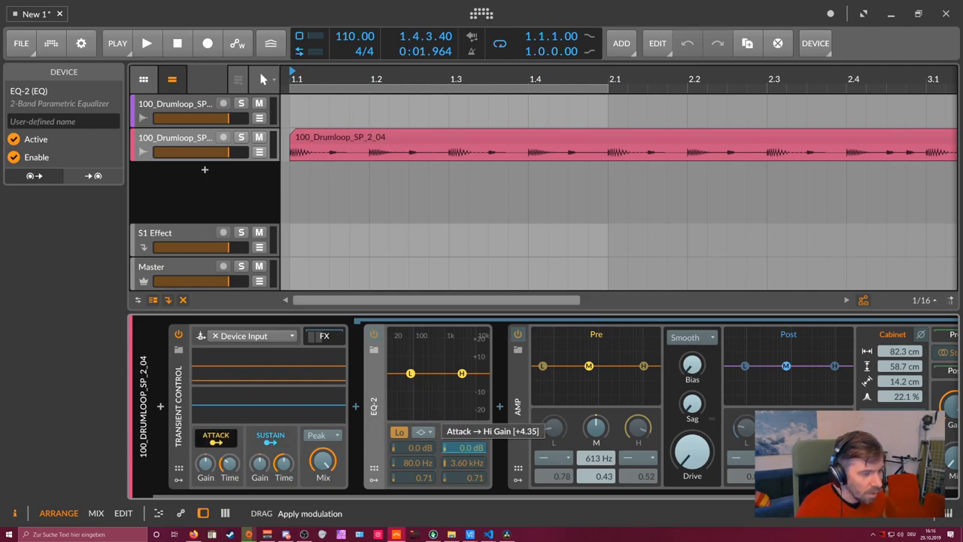
double_click(464, 448)
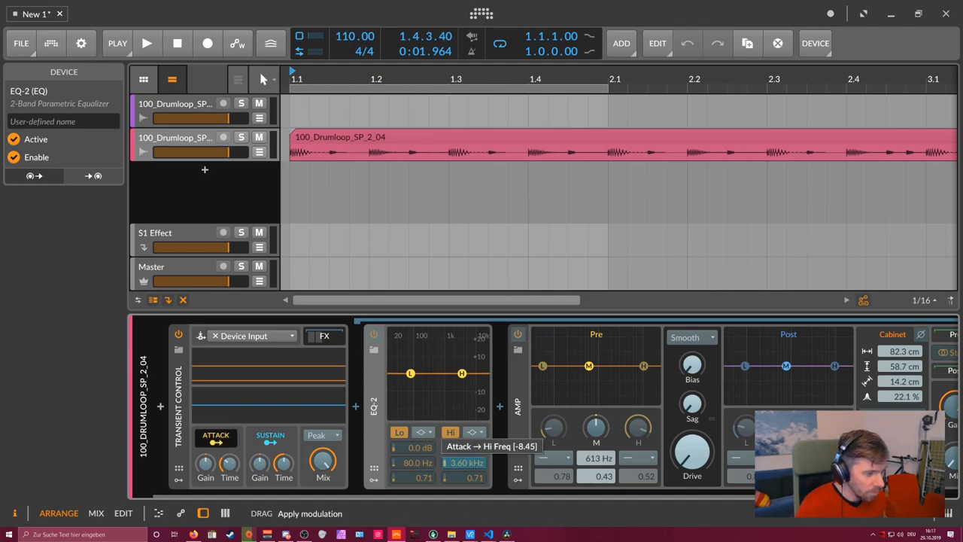
left_click_drag(464, 463, 387, 464)
key("space")
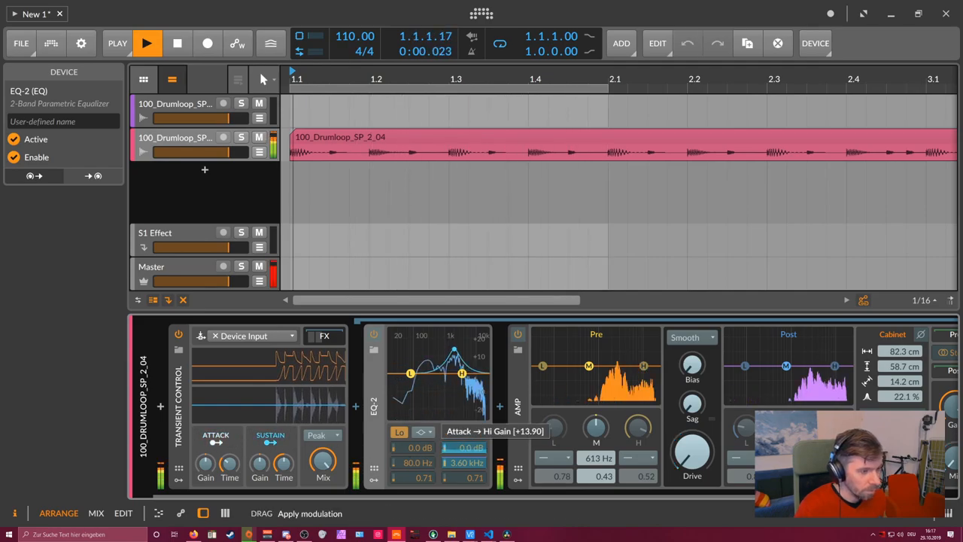
left_click_drag(464, 463, 421, 463)
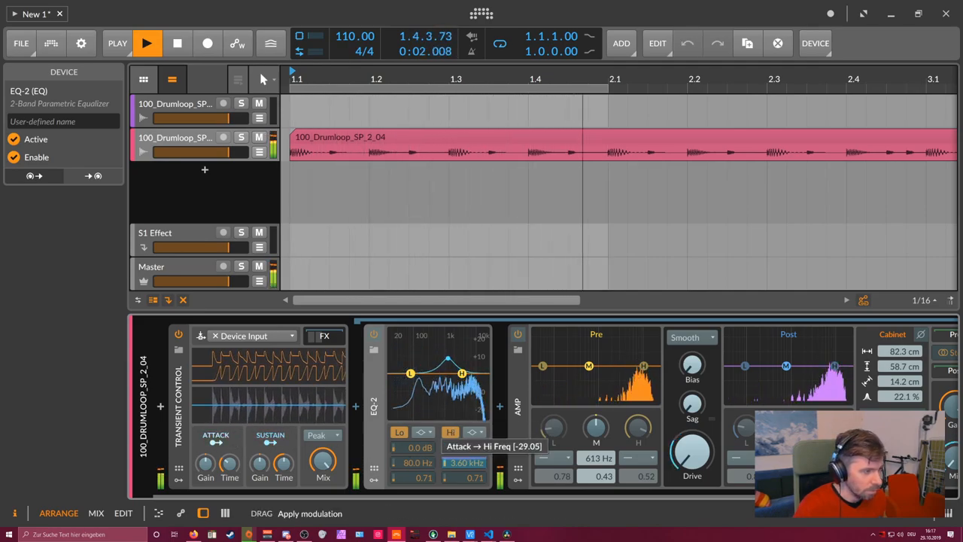
left_click(216, 441)
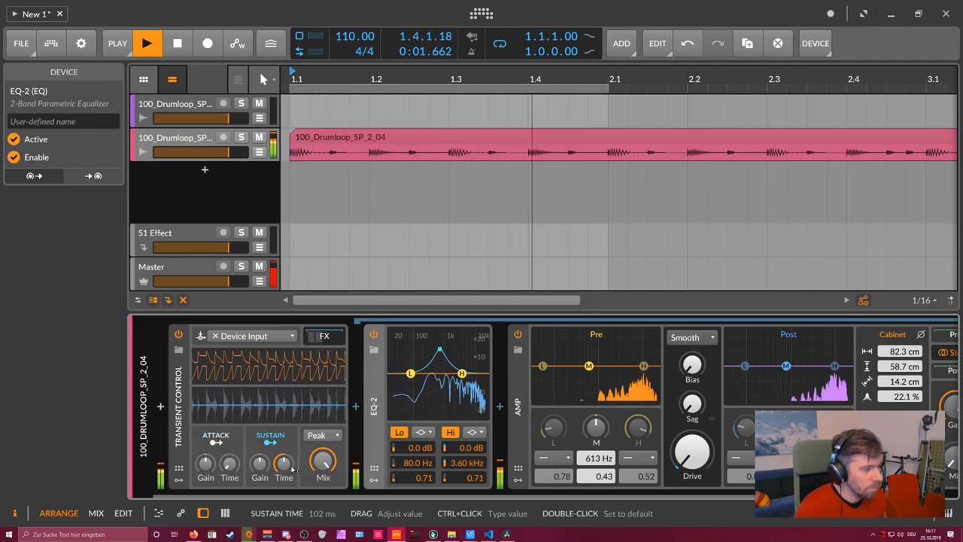
Step: Readjust the Attack to Hi Gain modulation amount and stop playback
left_click(270, 442)
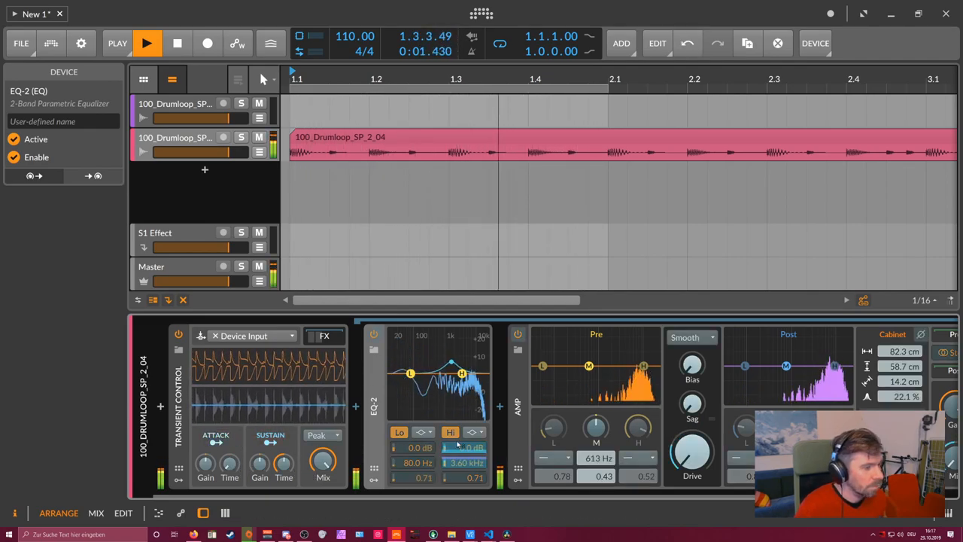
mouse_move(458, 445)
left_mouse_down()
mouse_move(467, 462)
mouse_move(467, 435)
left_mouse_up()
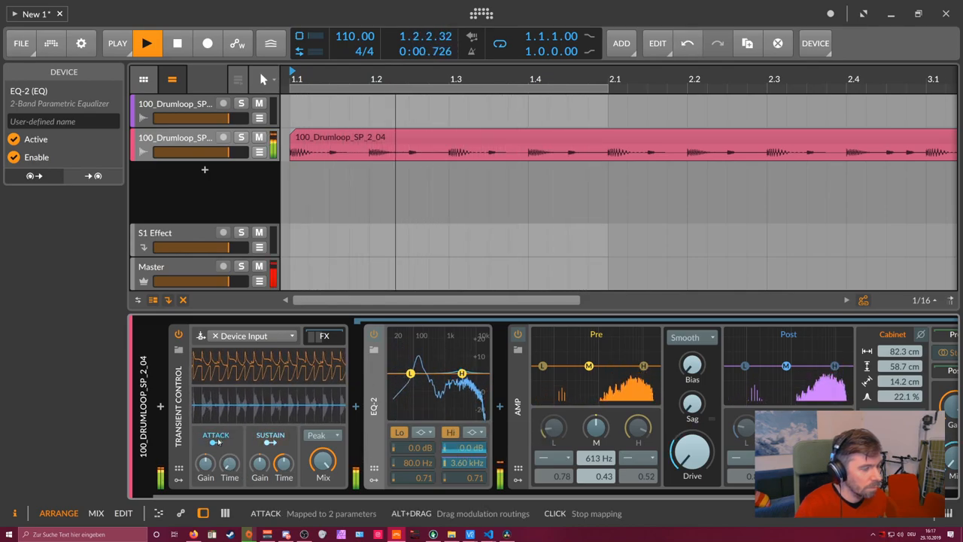
key("space")
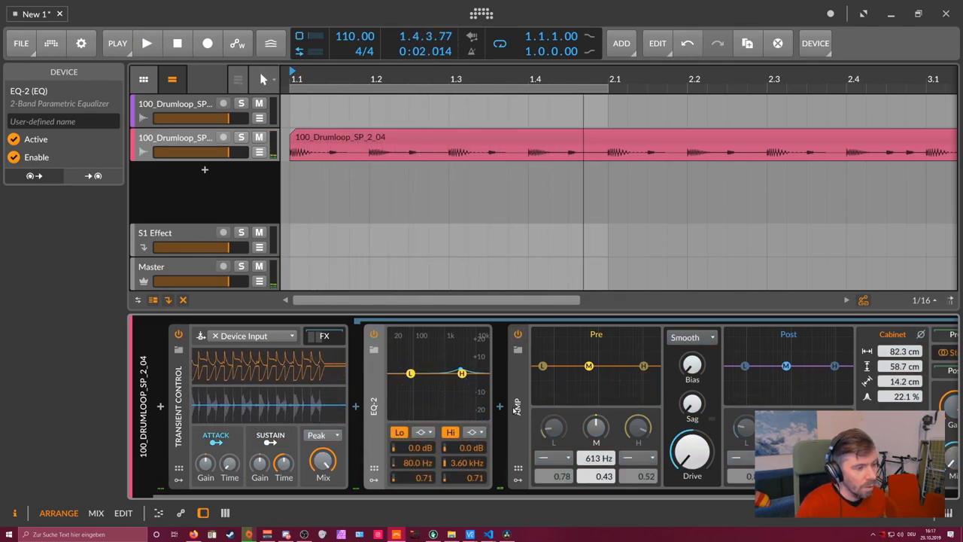
Step: Insert a second EQ-2 between the first EQ-2 and the Amp
left_click(499, 407)
type("eq")
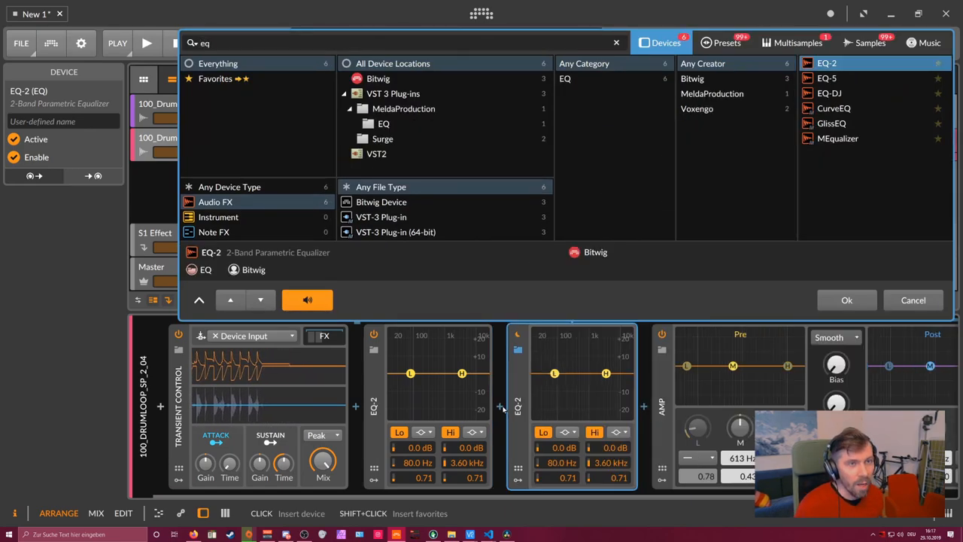
key("Return")
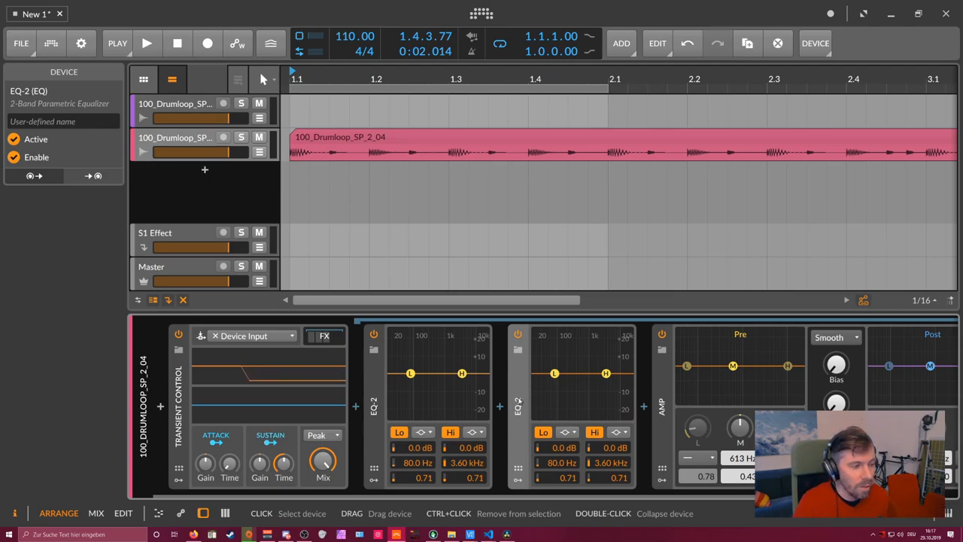
Step: Make the second EQ-2's low band a 20 Hz highpass and have Sustain sweep its frequency
left_click(568, 432)
left_click(560, 450)
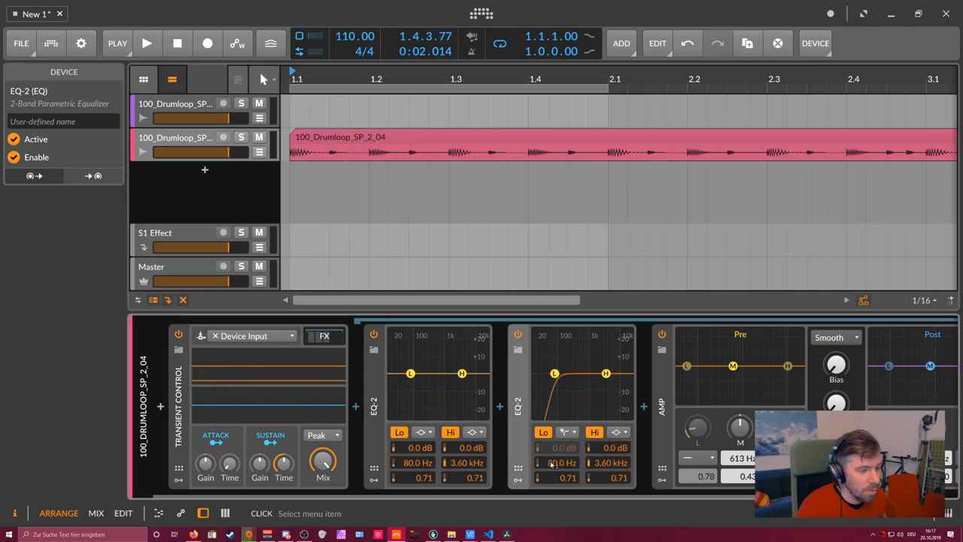
left_click_drag(551, 464, 551, 497)
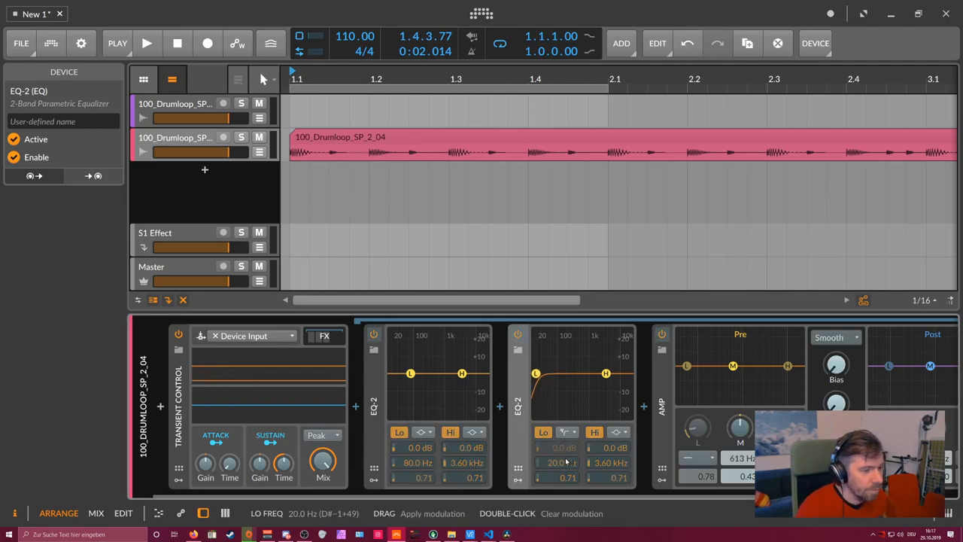
key("space")
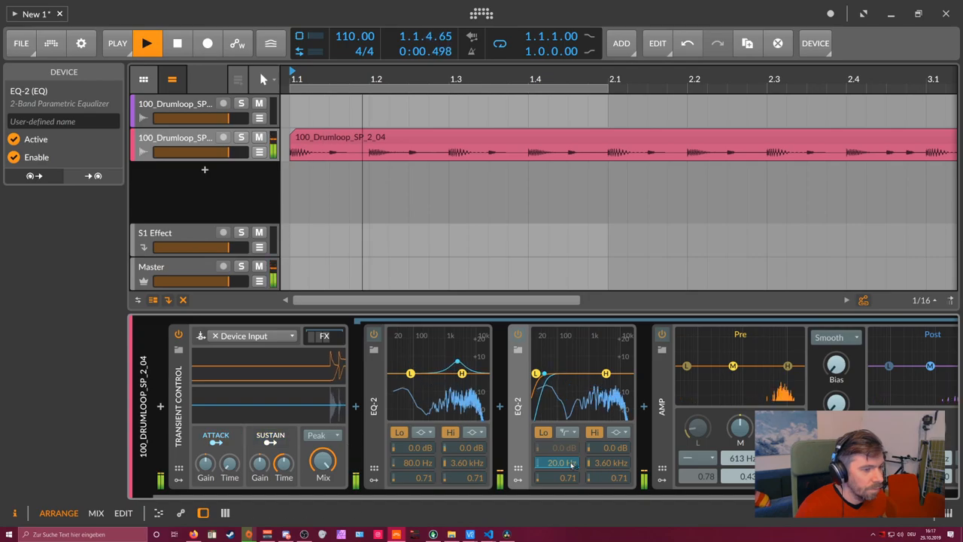
left_click_drag(572, 465, 572, 438)
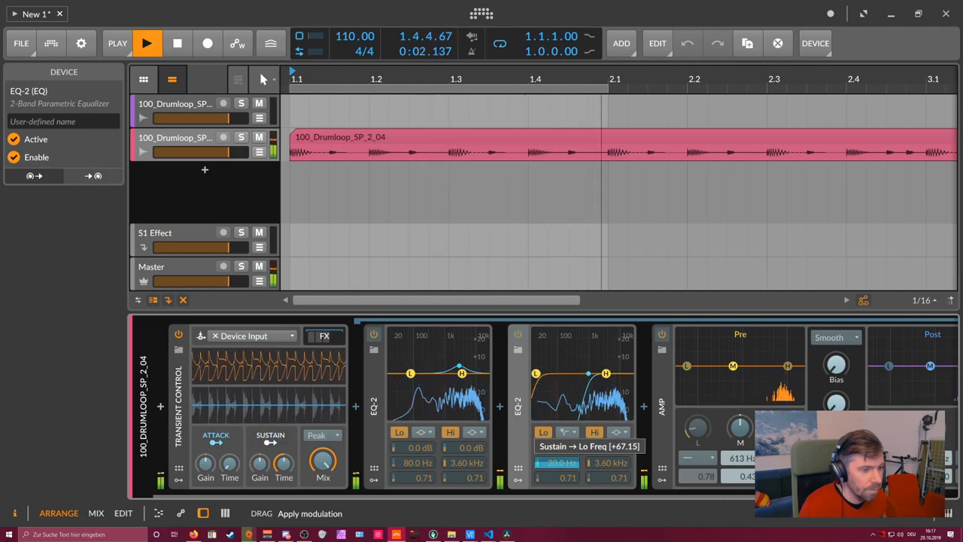
left_click_drag(572, 438, 572, 439)
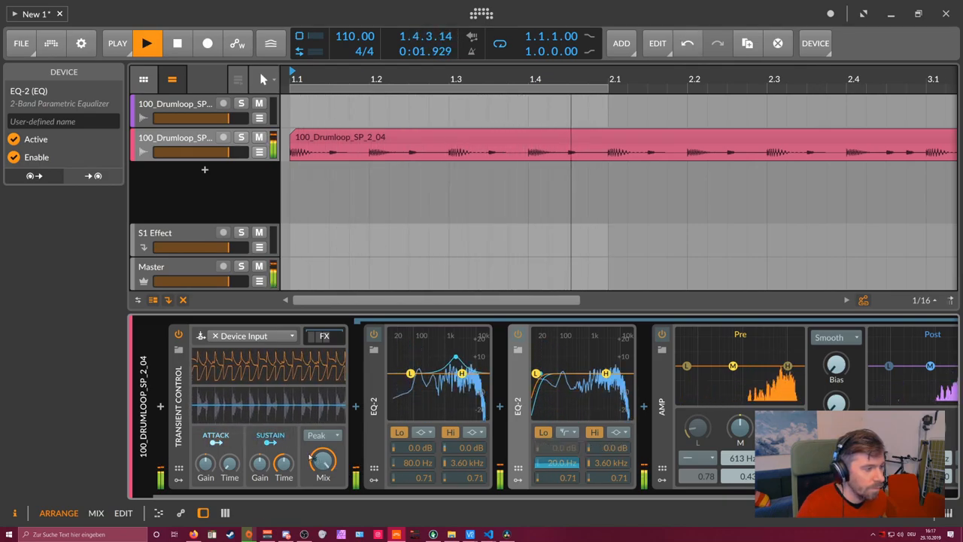
Step: Shorten sustain time to about 48 ms, switch detection from Peak to RMS, and stop playback
mouse_move(284, 462)
left_mouse_down()
mouse_move(284, 451)
mouse_move(283, 474)
left_mouse_up()
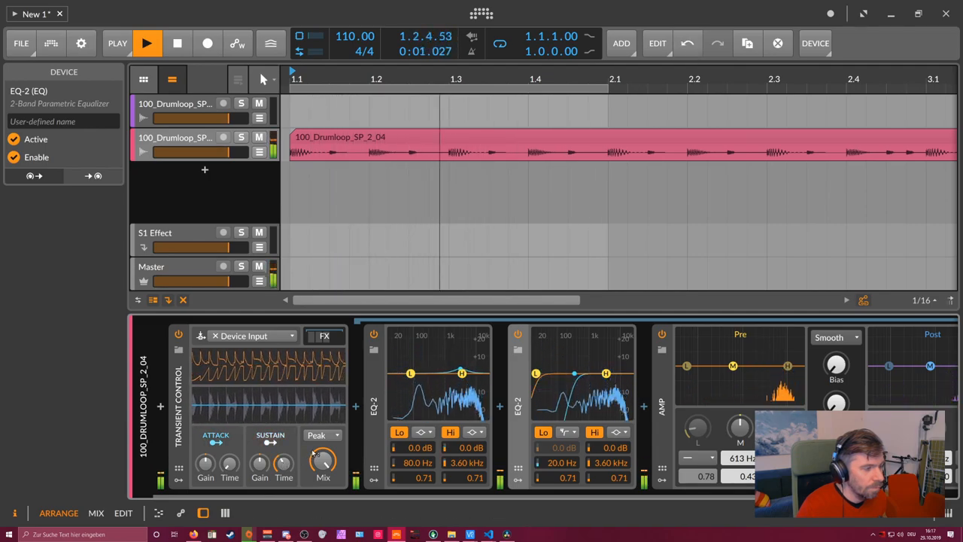
left_click(322, 435)
left_click(324, 466)
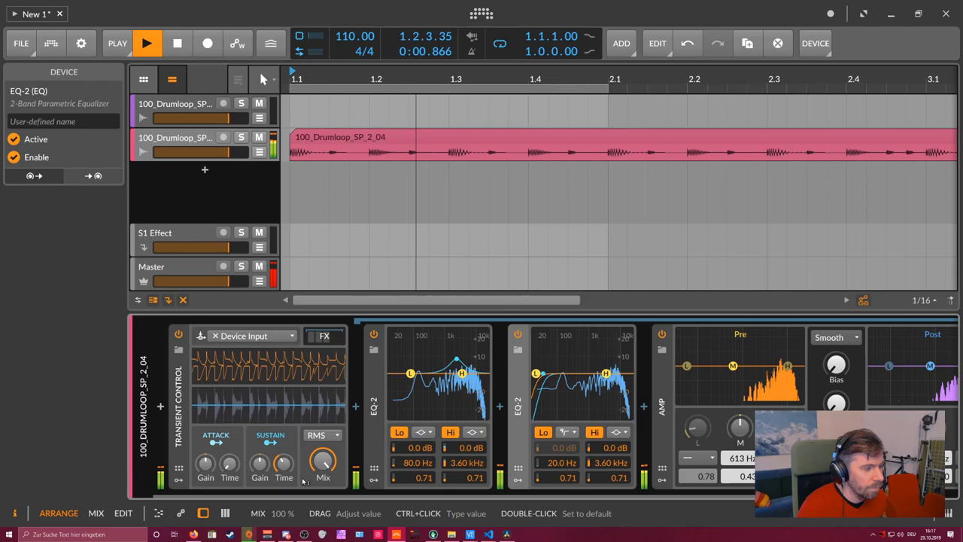
key("space")
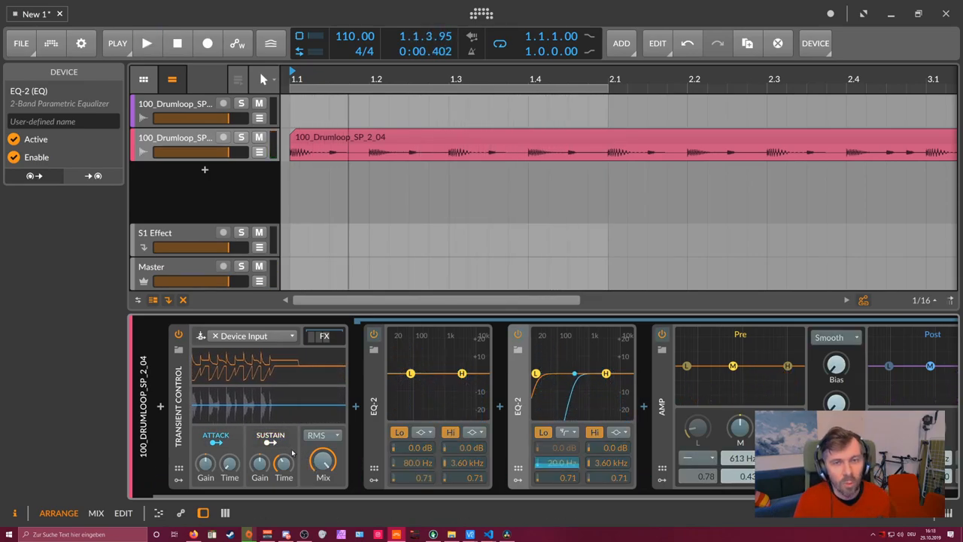
Step: Select the Transient Control header to reveal its Attack and Sustain modulation targets in the Inspector
left_click(180, 410)
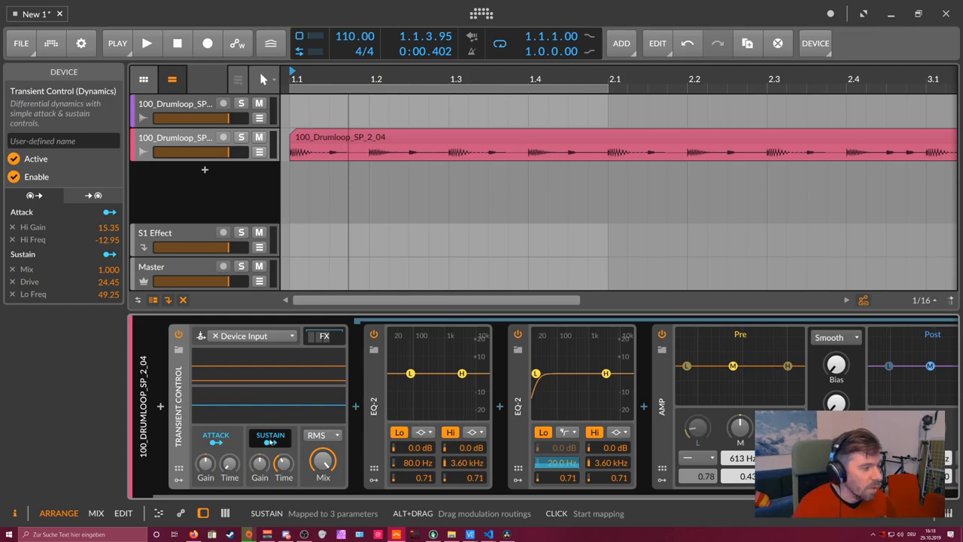
Step: Delete the effected drum-loop track and create a new instrument track holding an E-Kick
double_click(378, 427)
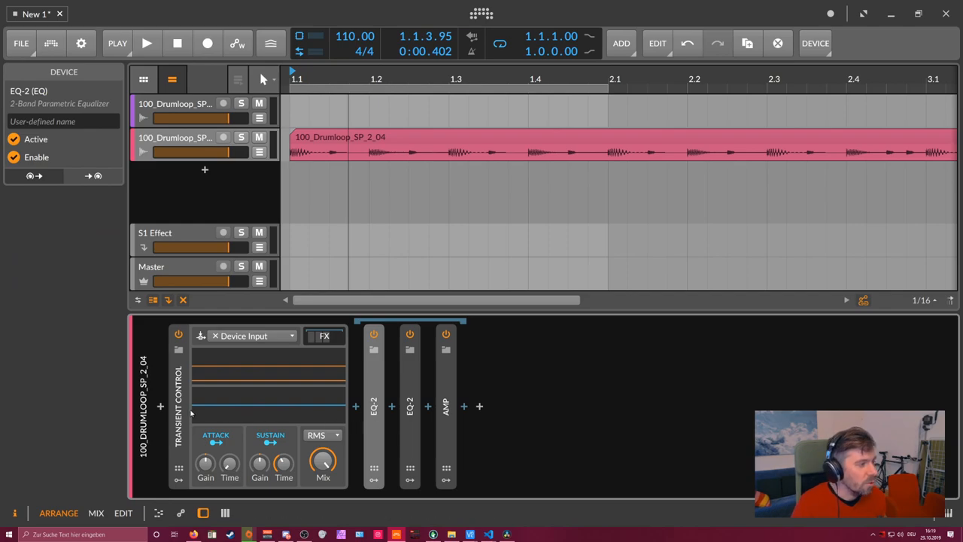
key("ctrl+a")
key("Delete")
key("Delete")
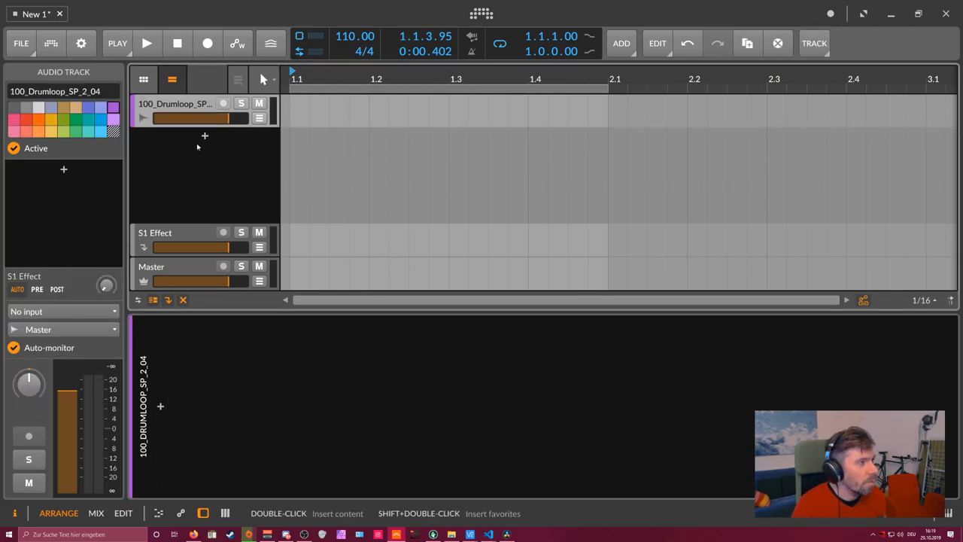
double_click(204, 137)
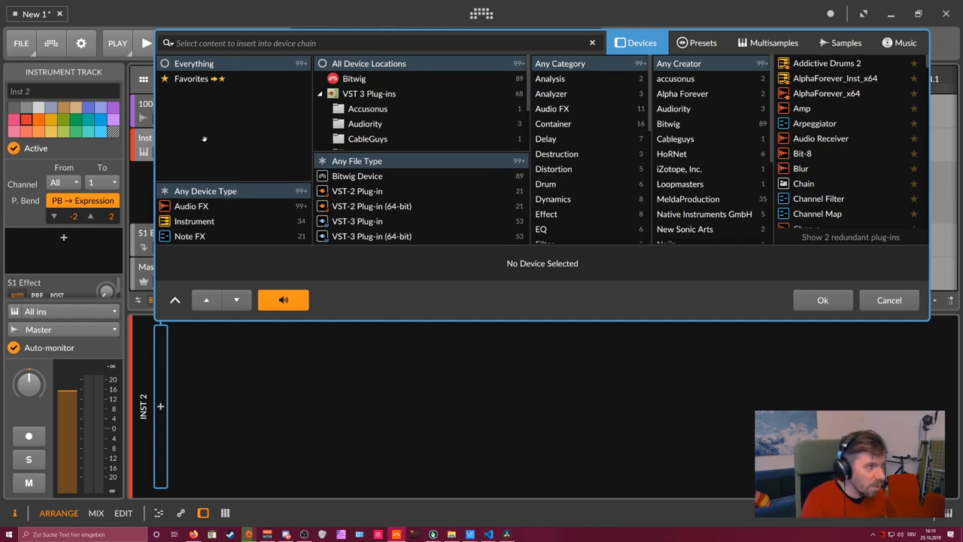
type("kick")
key("Return")
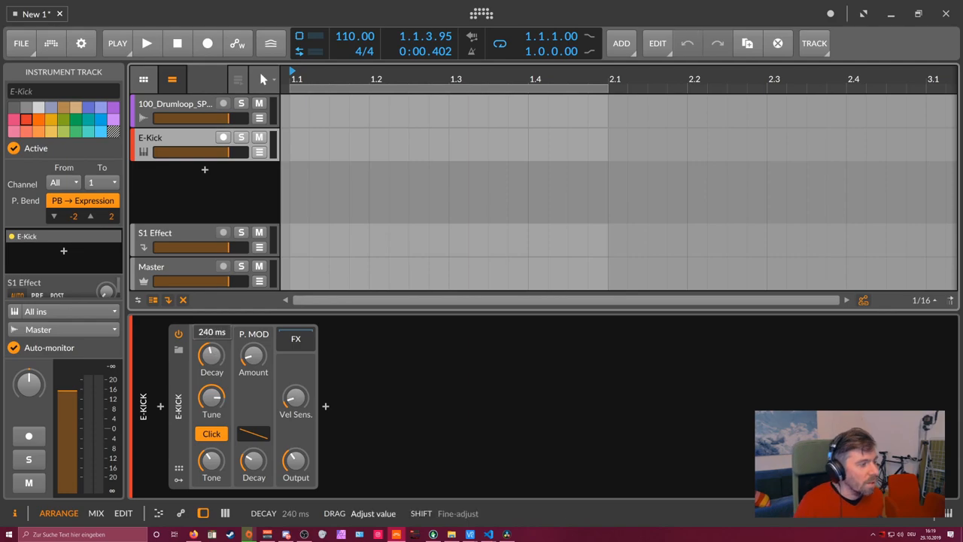
Step: Create a one-bar E-Kick clip with four C2 notes, one on each beat
double_click(312, 144)
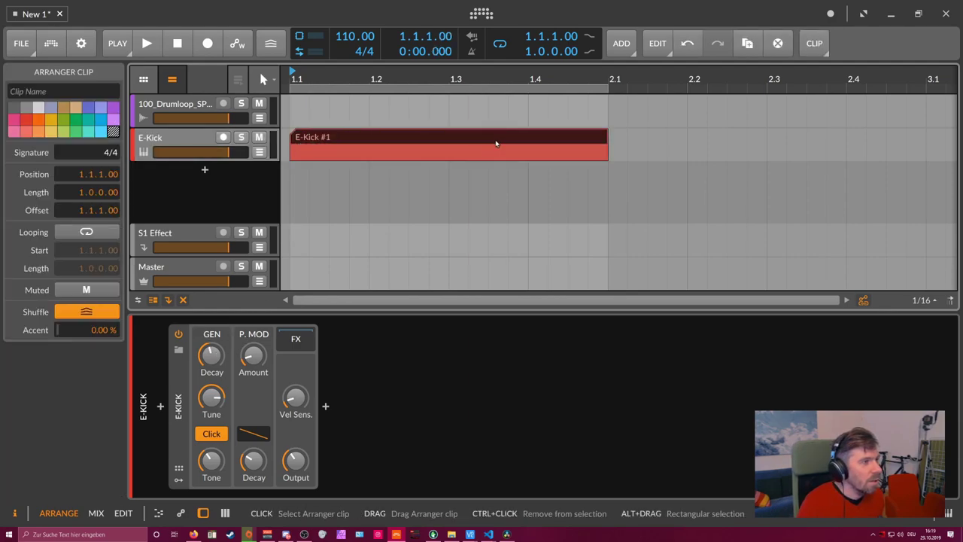
double_click(393, 141)
double_click(279, 372)
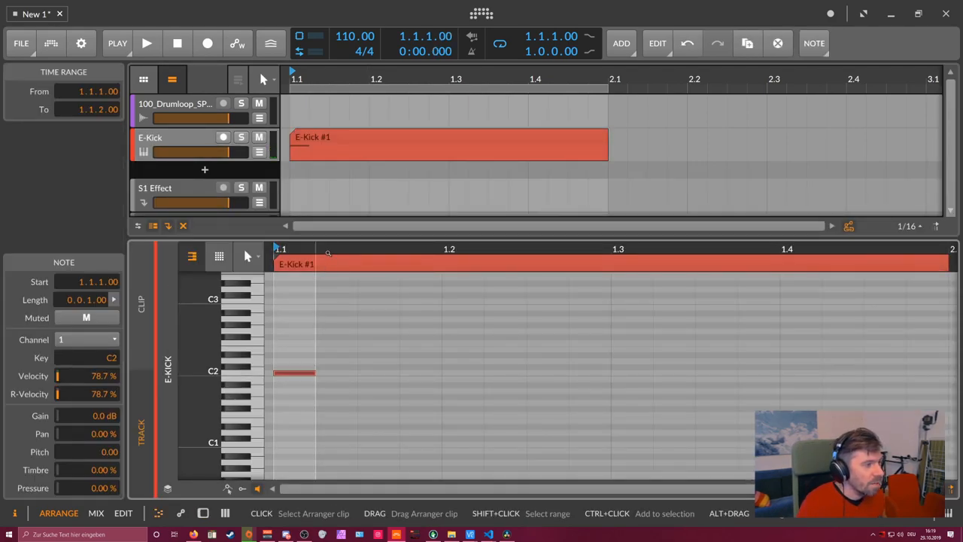
left_click_drag(328, 253, 328, 241)
double_click(353, 372)
double_click(424, 373)
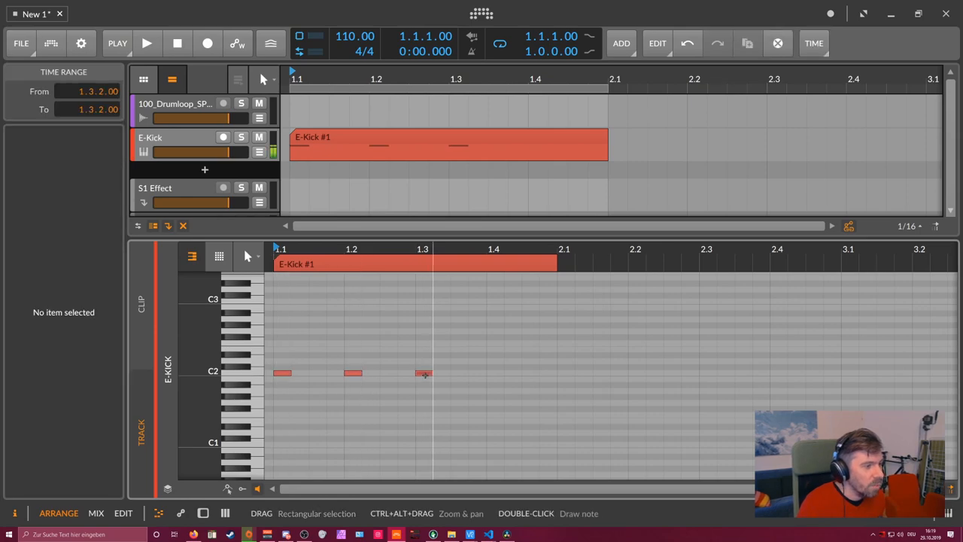
double_click(495, 372)
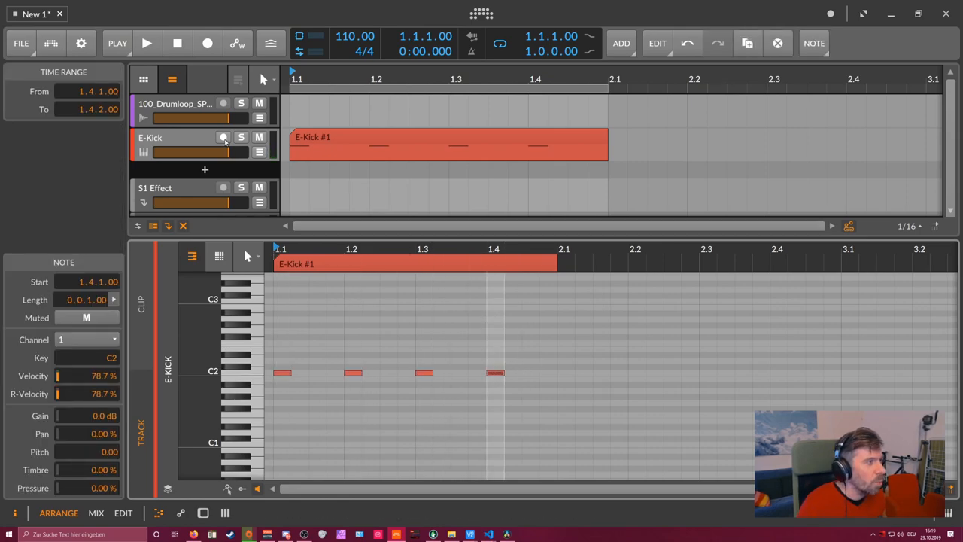
left_click(180, 141)
left_click_drag(353, 79, 349, 124)
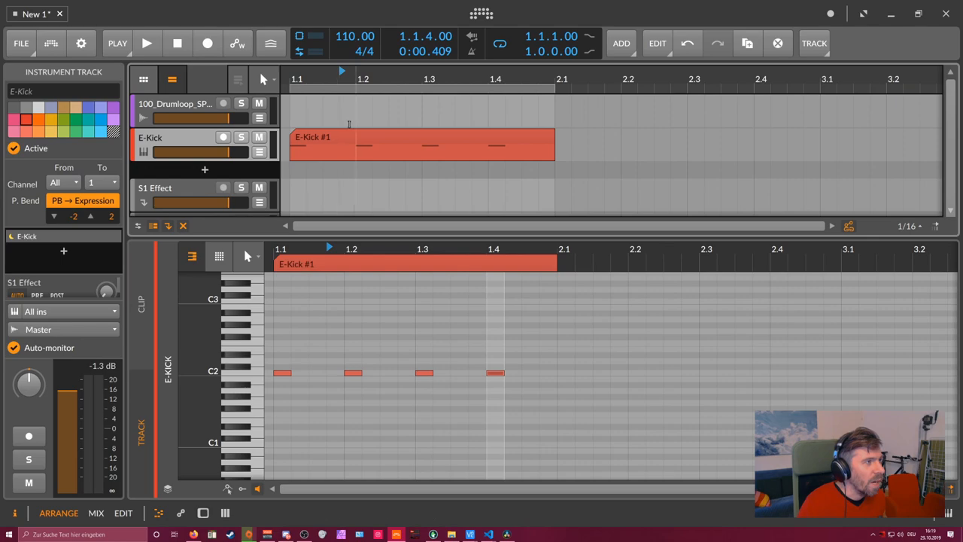
left_click(293, 79)
key("space")
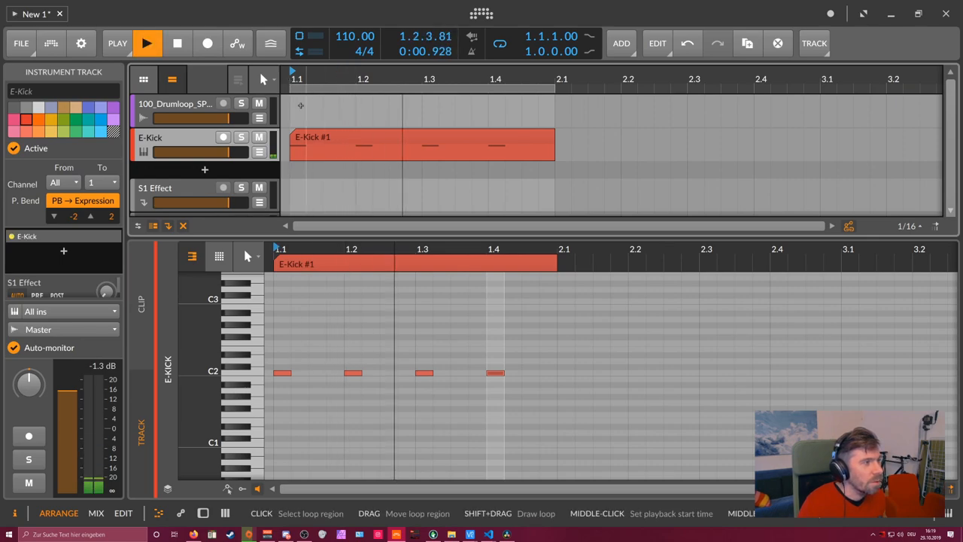
key("d")
key("space")
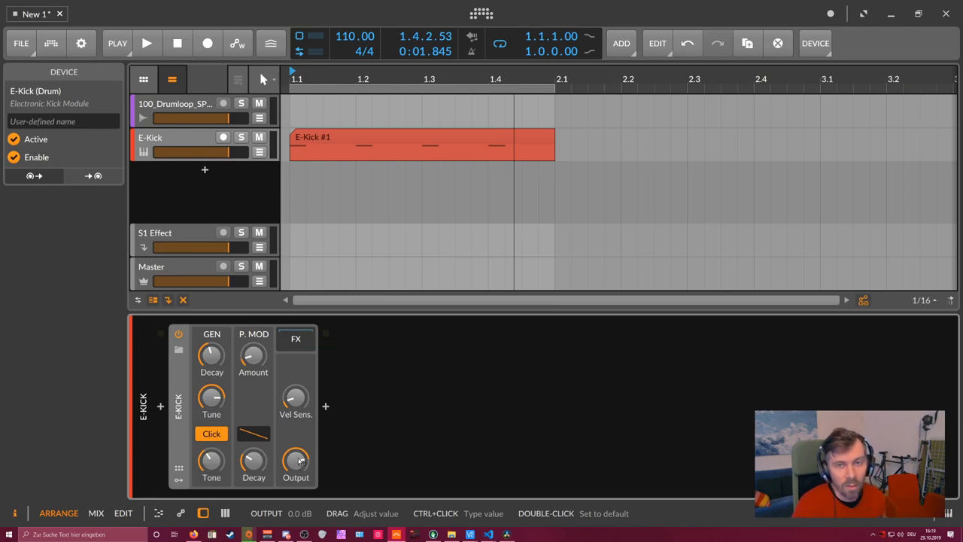
key("space")
key("space")
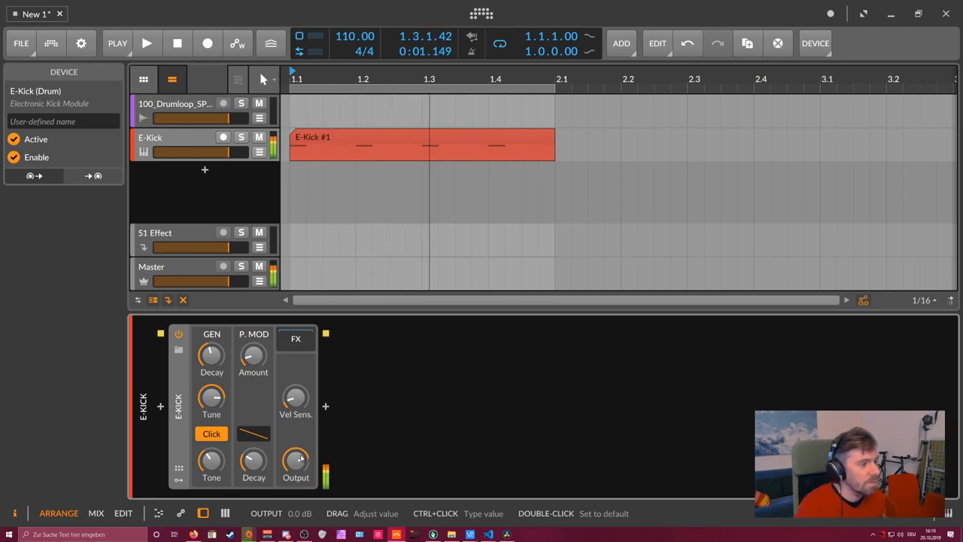
left_click(326, 406)
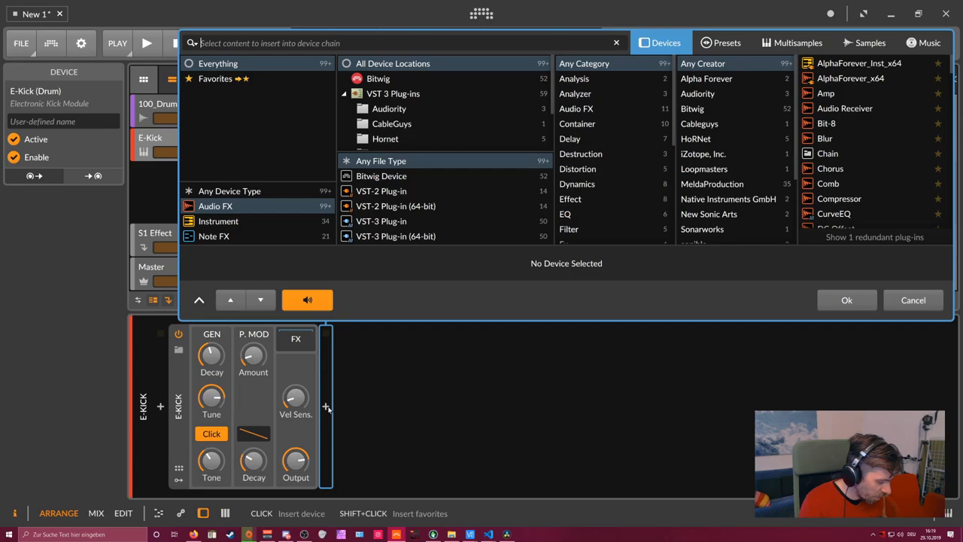
type("tra")
Step: Insert Transient Control and then an Amp after the E-Kick
key("Return")
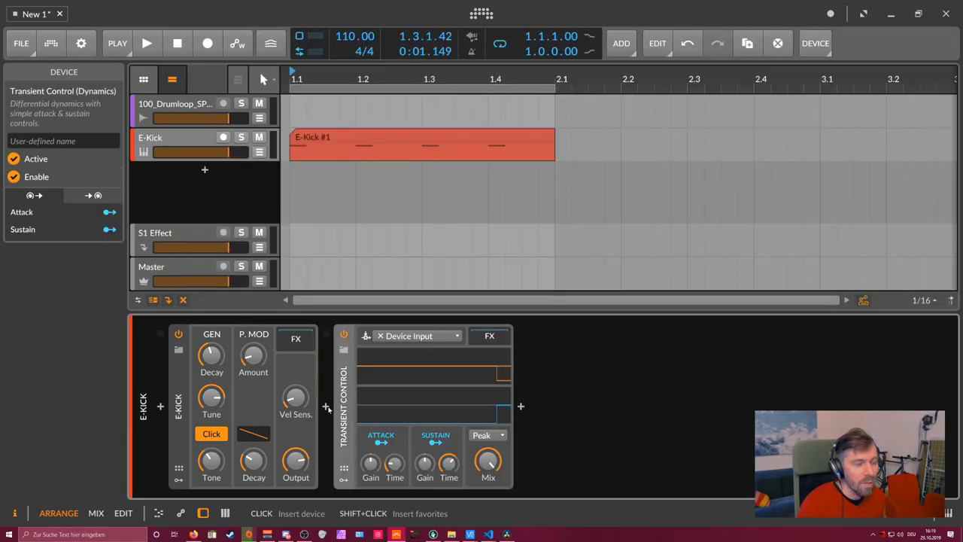
left_click(521, 406)
type("amp")
key("Return")
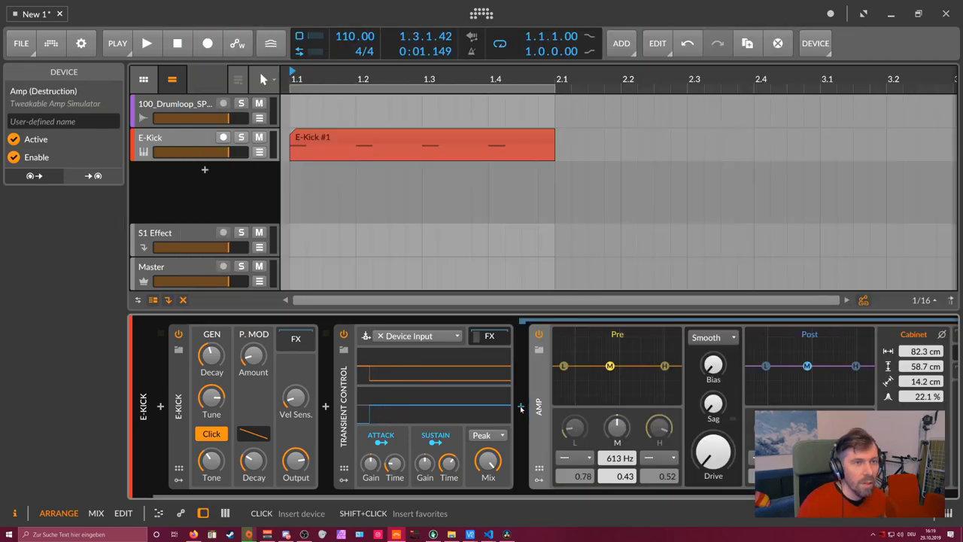
scroll(662, 467, "down", 3)
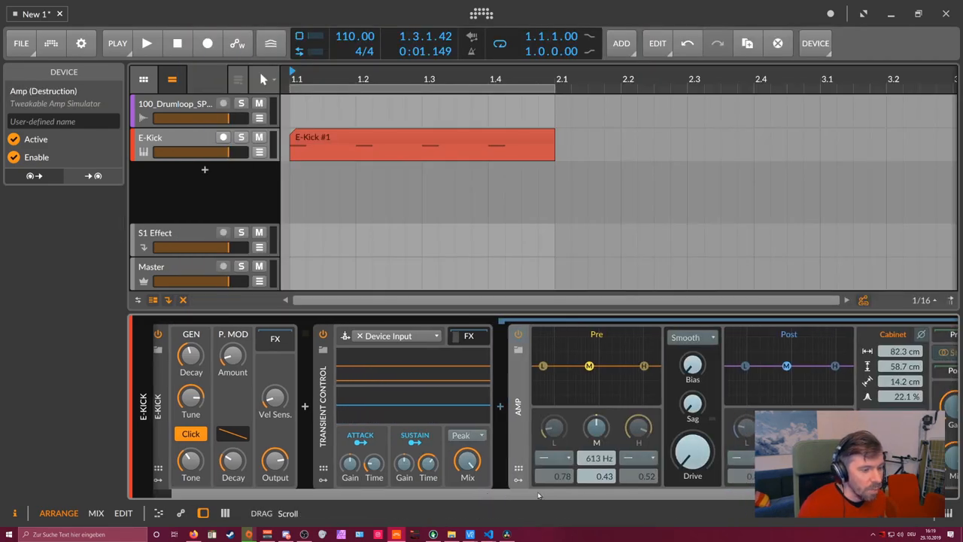
Step: Map Transient Control's Sustain onto the Amp's Drive while auditioning the loop
key("space")
left_click_drag(628, 451, 628, 431)
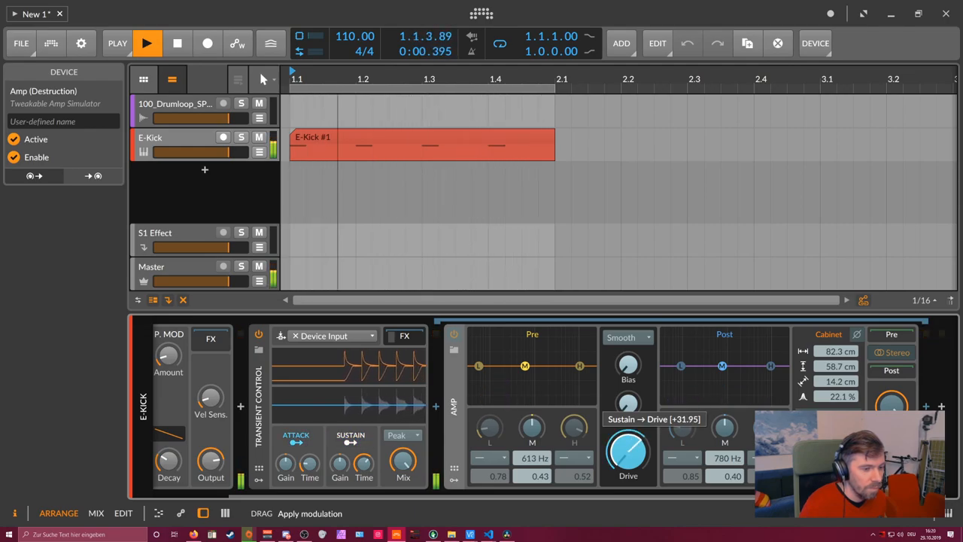
left_click_drag(629, 431, 628, 429)
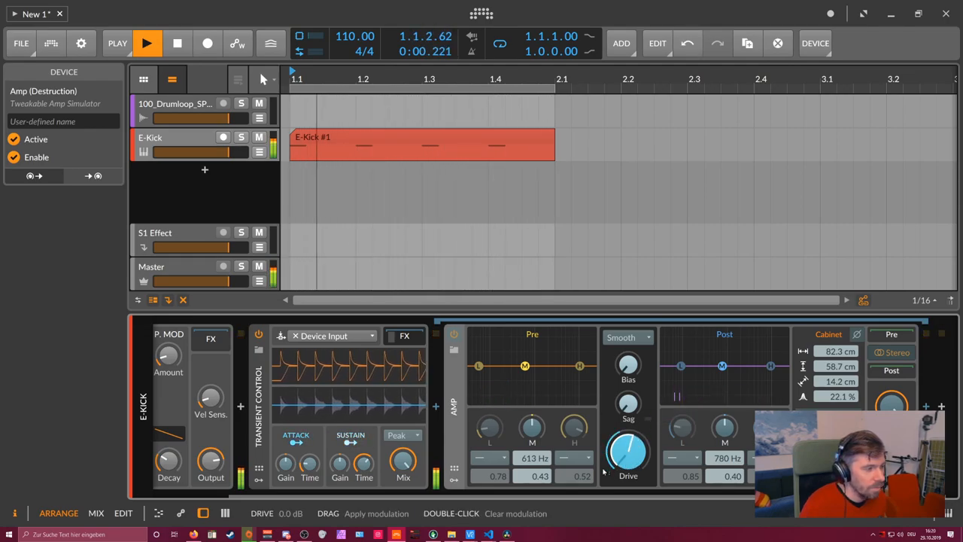
key("space")
scroll(412, 488, "up", 2)
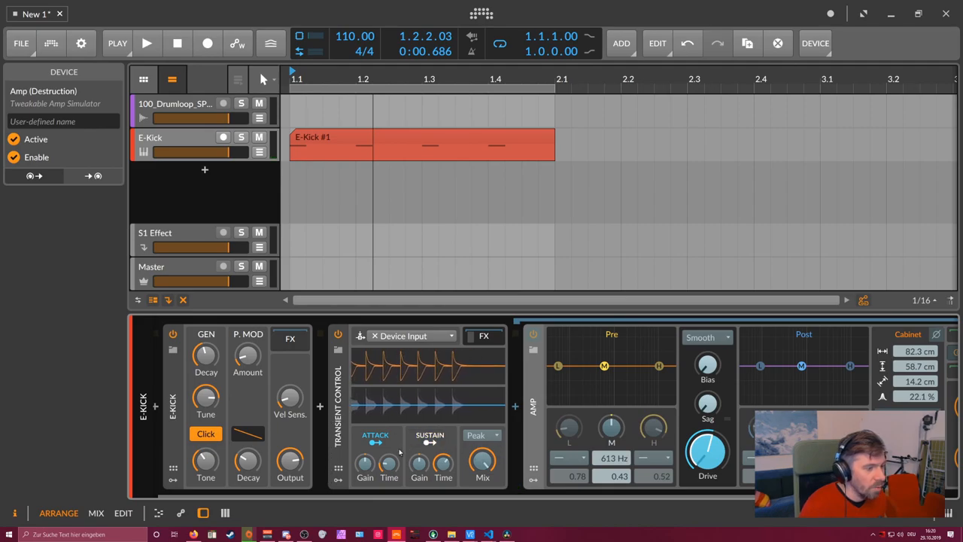
left_click(517, 406)
type("eq")
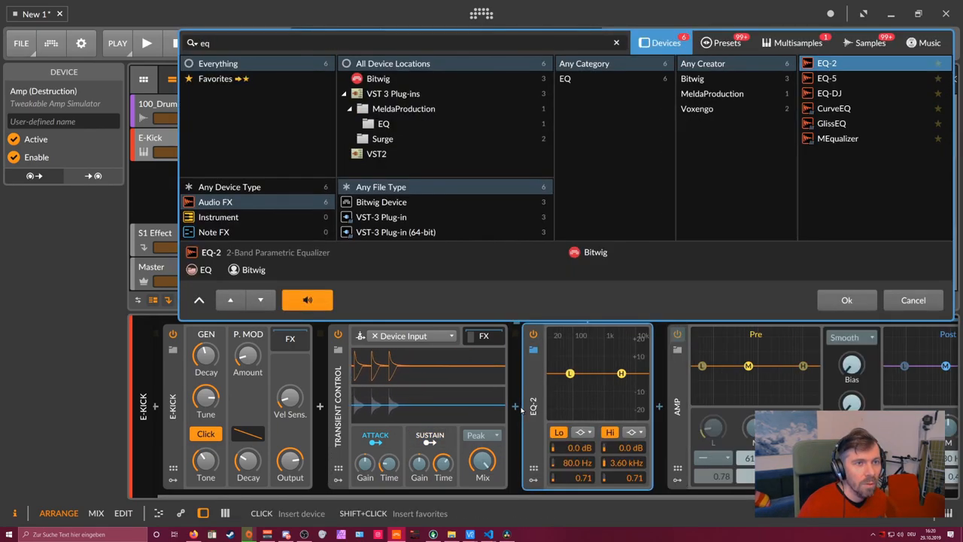
Step: Insert an EQ-2 before the Amp and let Attack modulate its Hi gain up and Hi frequency down
key("Return")
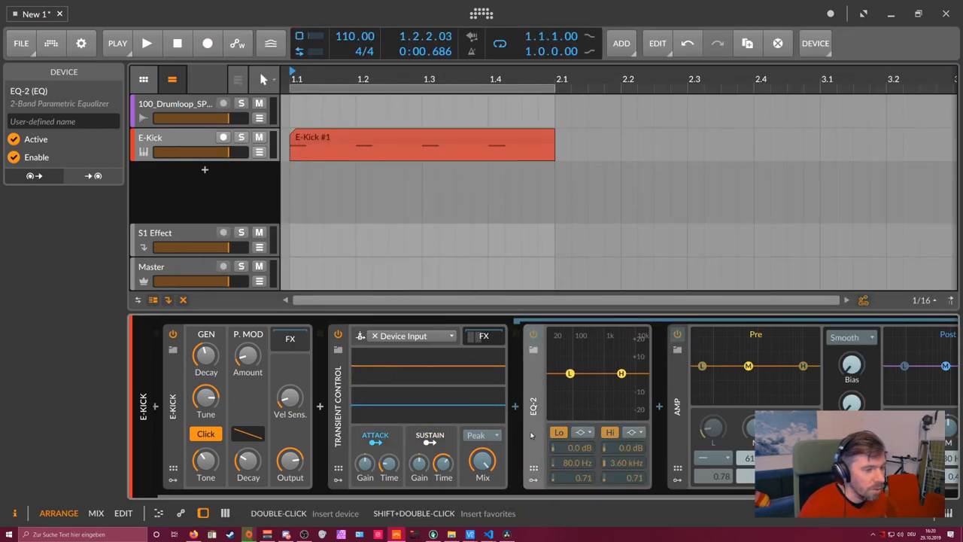
key("space")
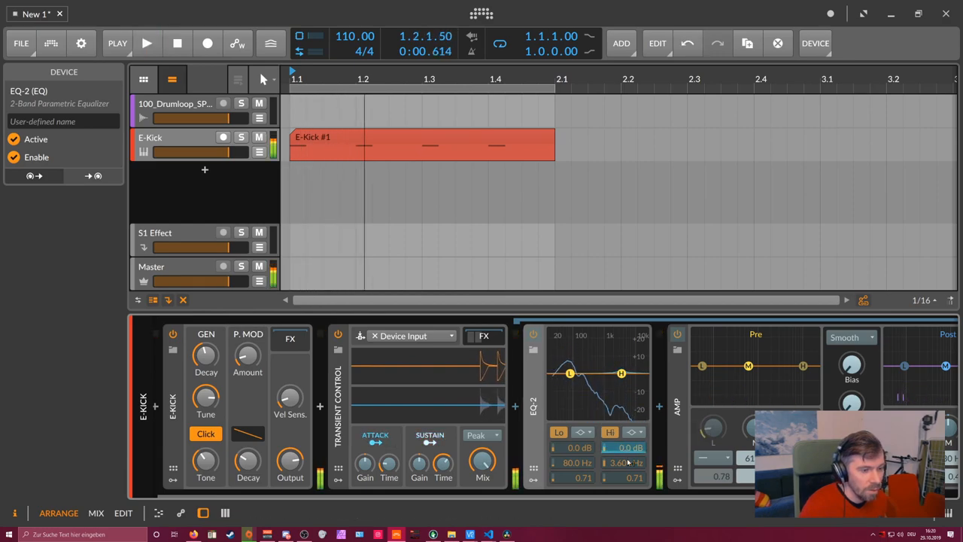
key("space")
mouse_move(624, 448)
left_mouse_down()
mouse_move(624, 433)
mouse_move(625, 465)
left_mouse_up()
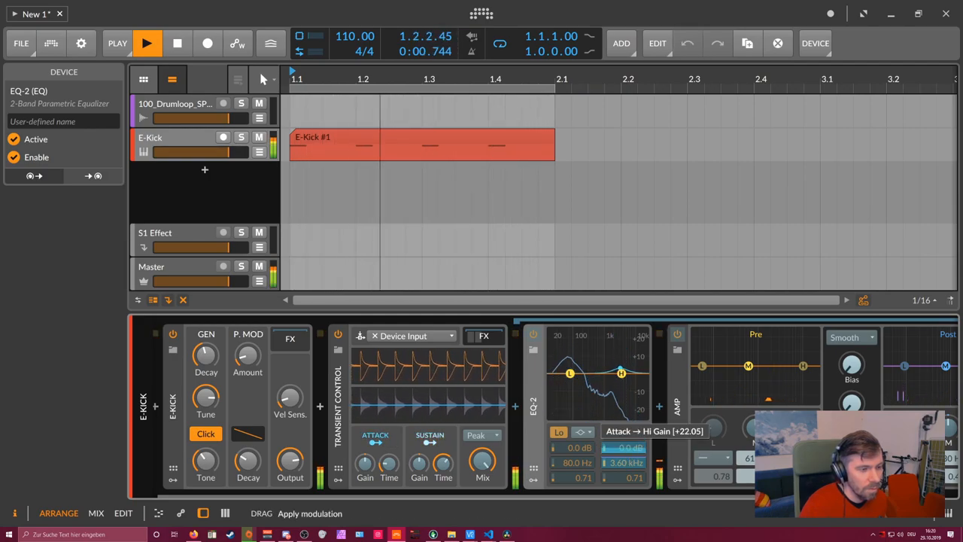
left_click_drag(625, 462, 625, 474)
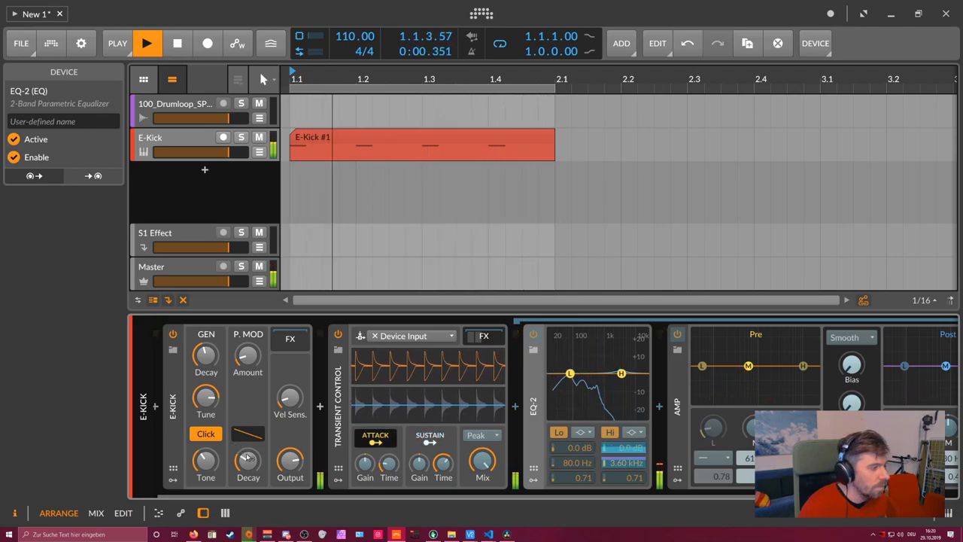
mouse_move(205, 354)
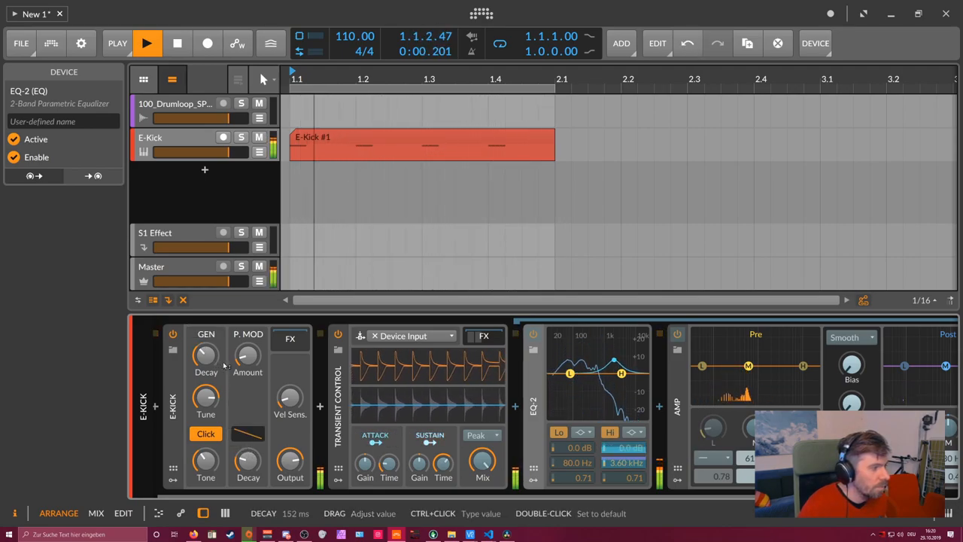
Step: Enter an exact Tune value for the E-Kick and set its decay to about 243 ms
left_click(213, 401, "ctrl")
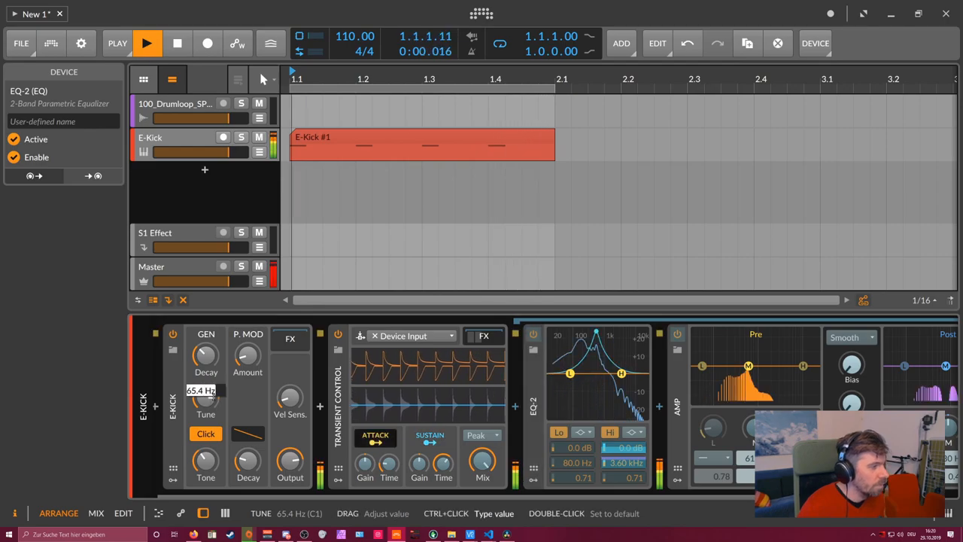
key("Return")
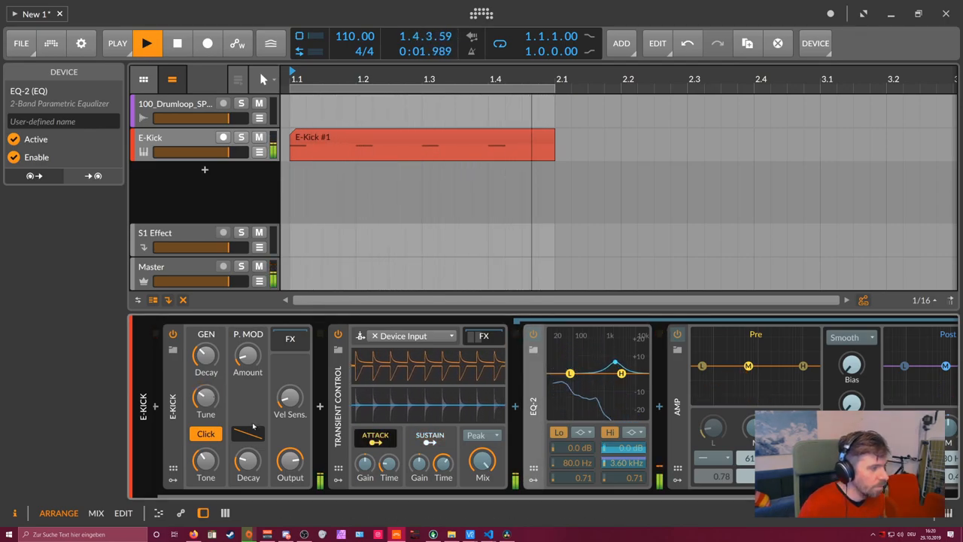
key("space")
key("space")
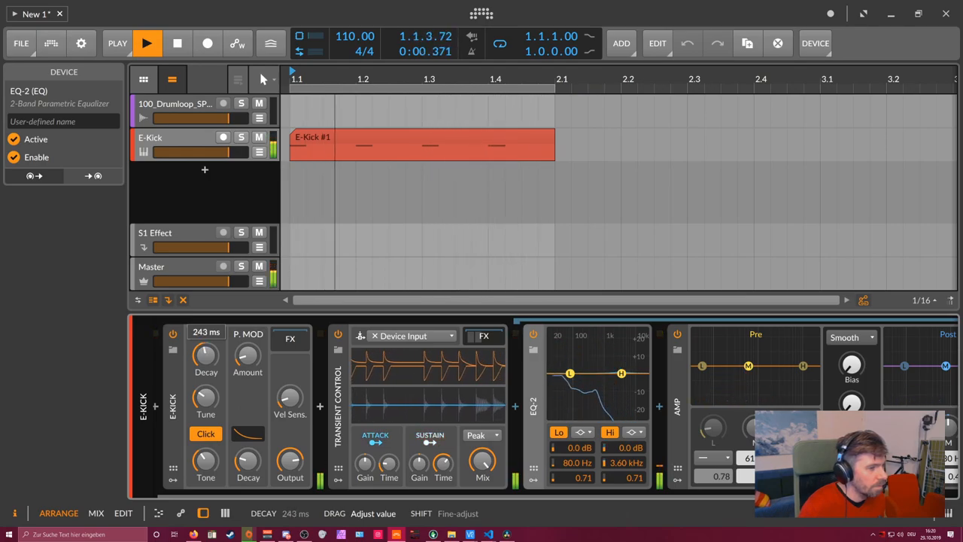
left_click_drag(205, 353, 206, 354)
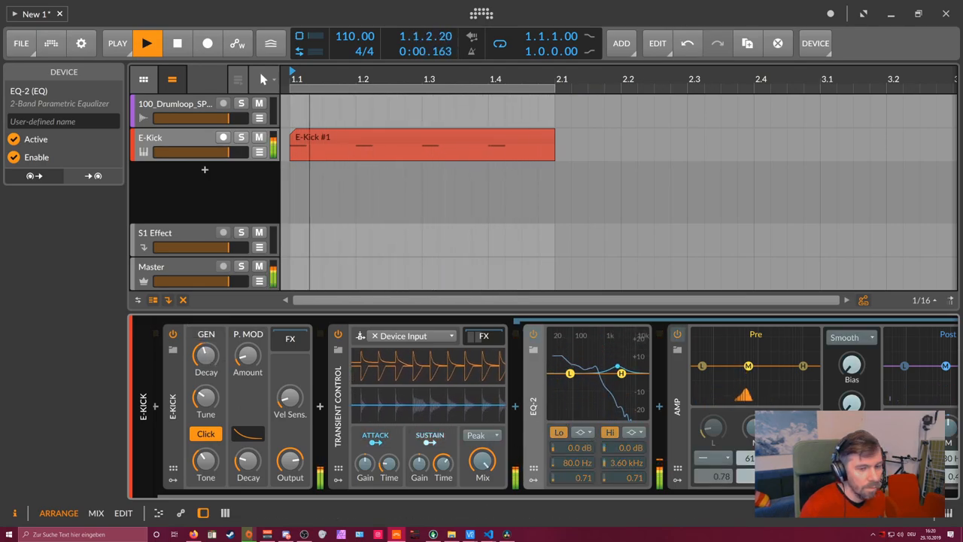
Step: Make Sustain boost the EQ-2 band gain and shorten the pitch envelope decay to about 470 ms
left_click(430, 442)
left_click_drag(613, 360, 603, 342)
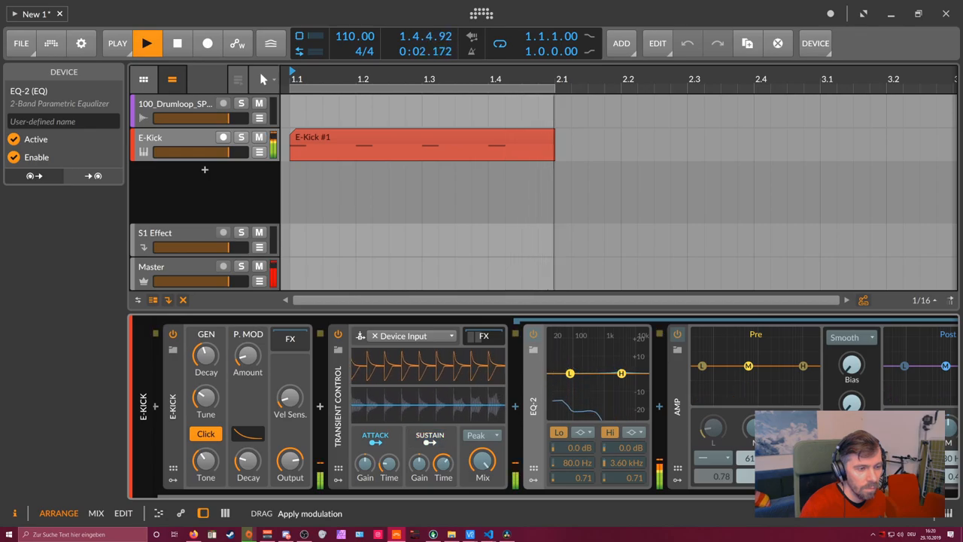
mouse_move(248, 461)
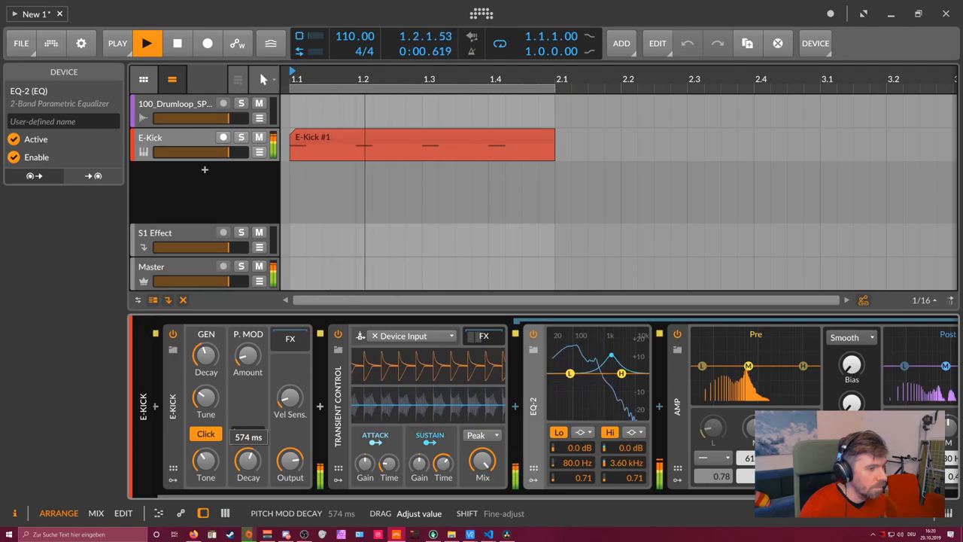
left_click_drag(248, 460, 248, 474)
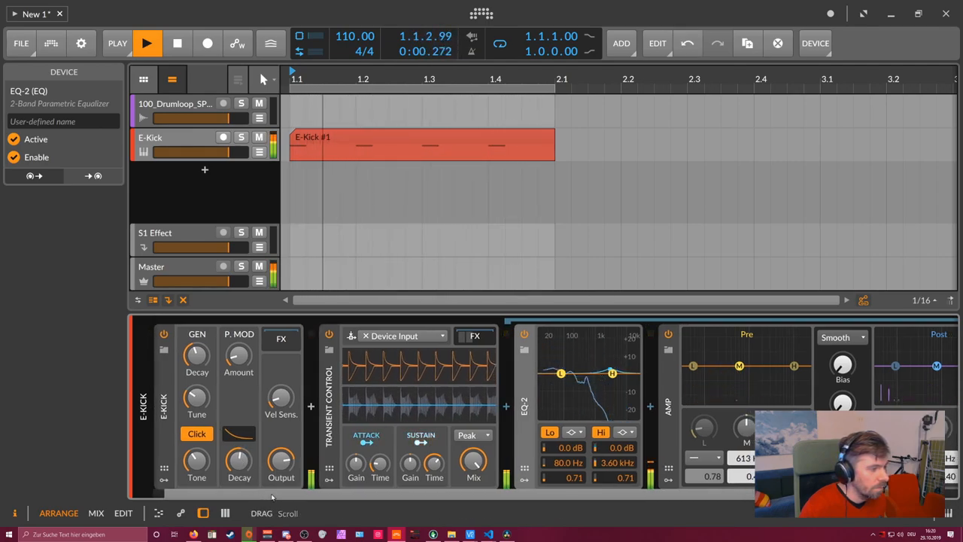
scroll(538, 429, "down", 3)
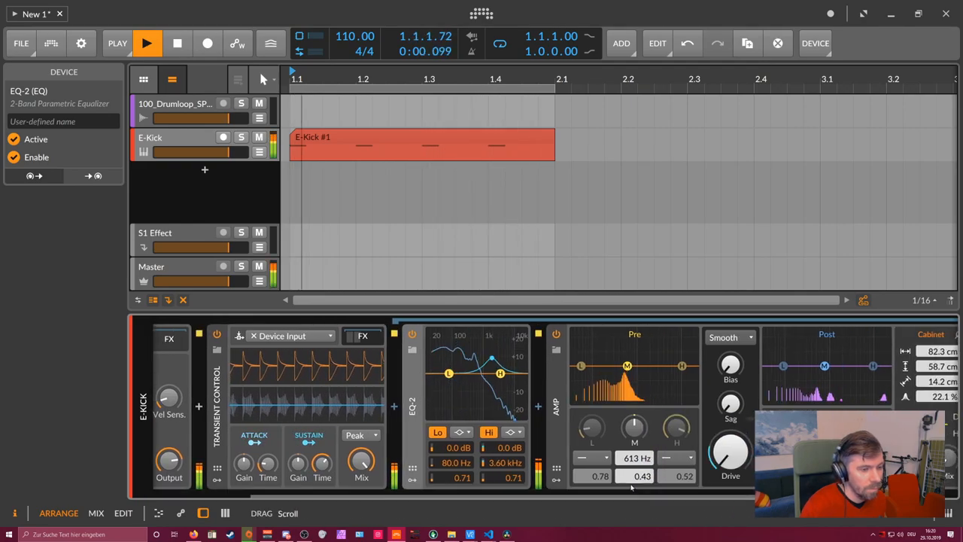
Step: Insert a second Amp after EQ-2 and map Attack to its Drive and Pre mid gain
key("space")
left_click(539, 407)
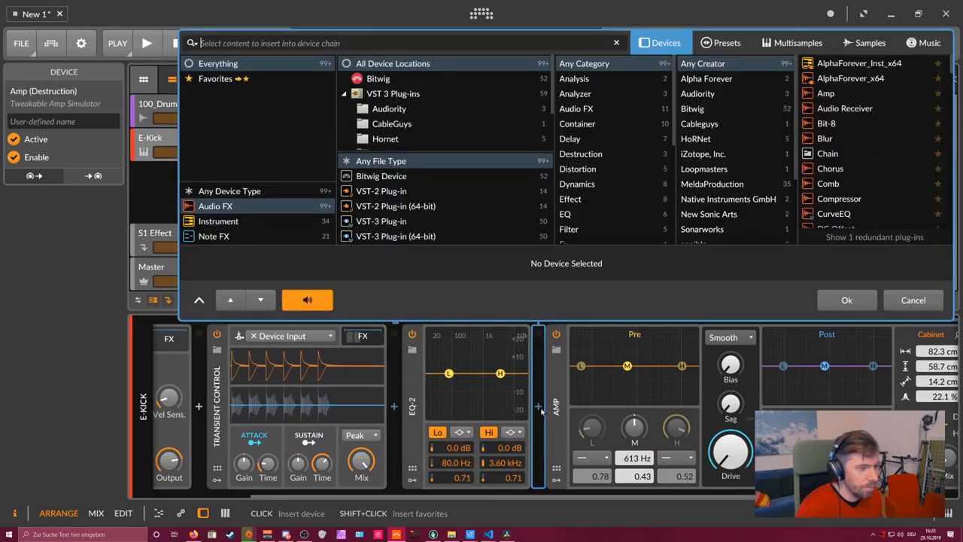
type("amp")
key("Down")
key("Return")
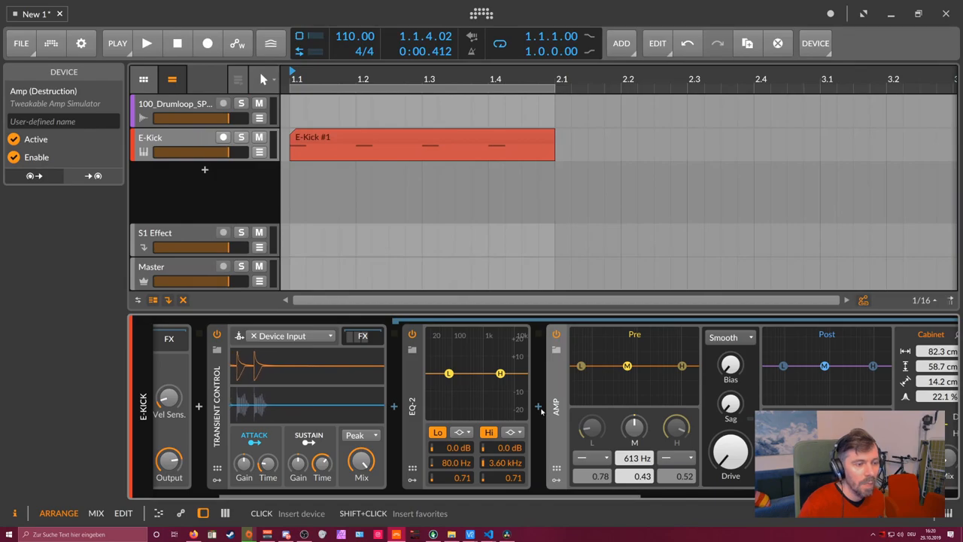
scroll(547, 489, "up", 3)
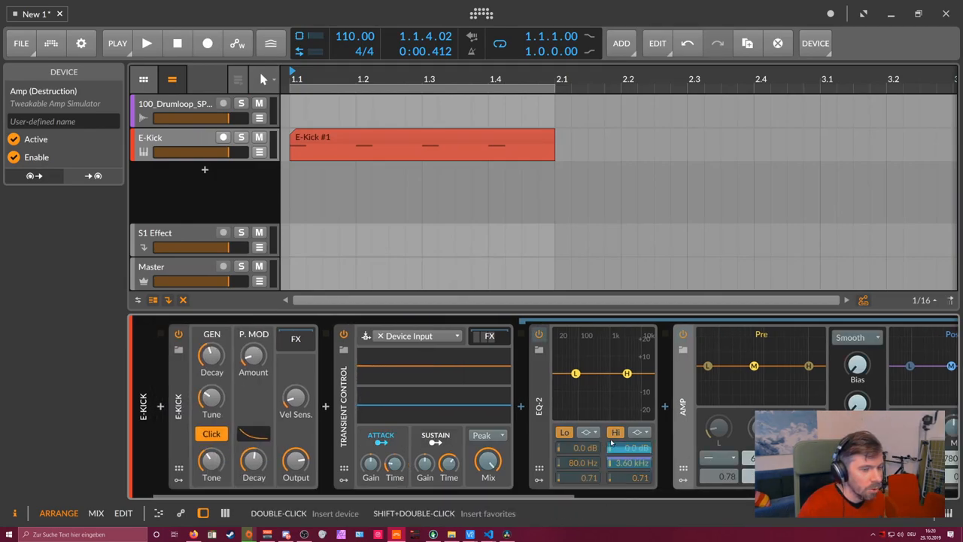
scroll(594, 497, "down", 4)
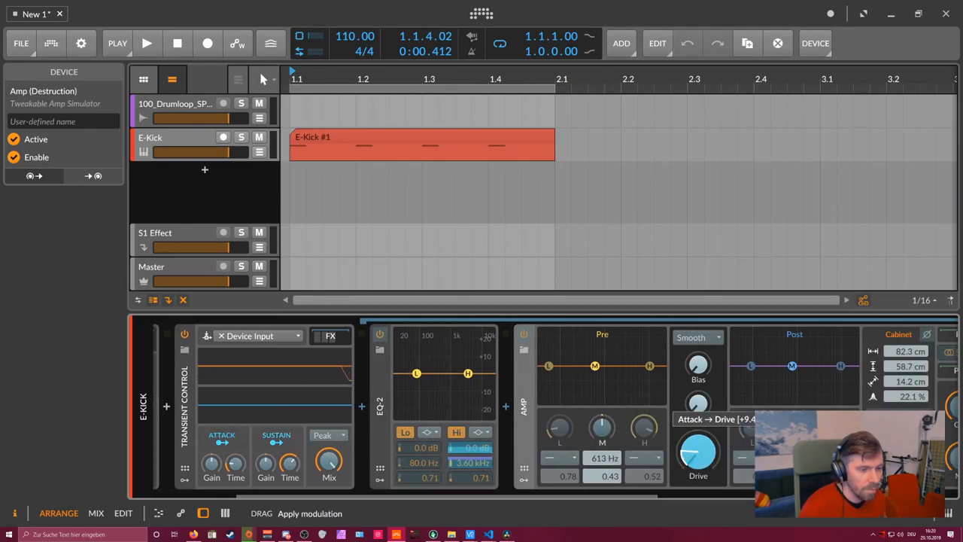
key("space")
left_click_drag(699, 451, 699, 440)
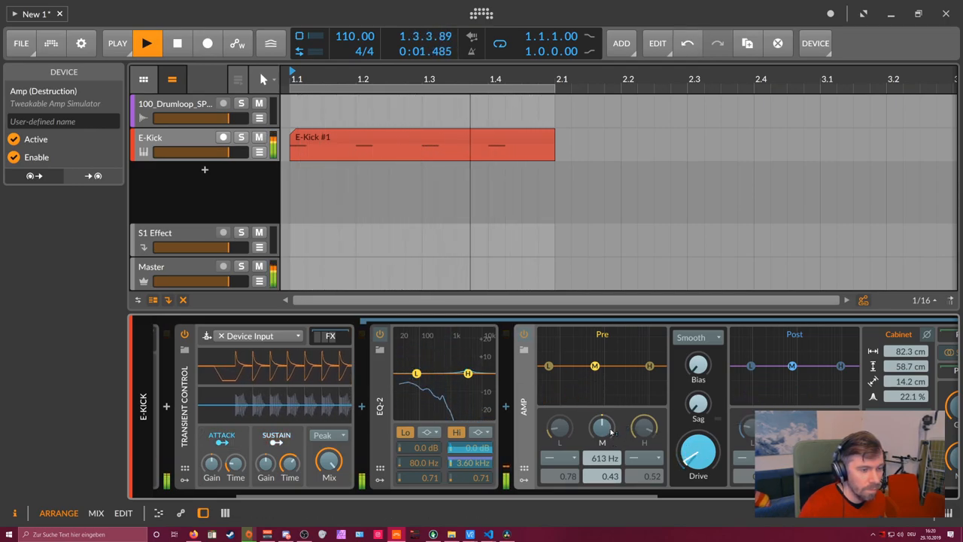
left_click_drag(606, 442, 608, 435)
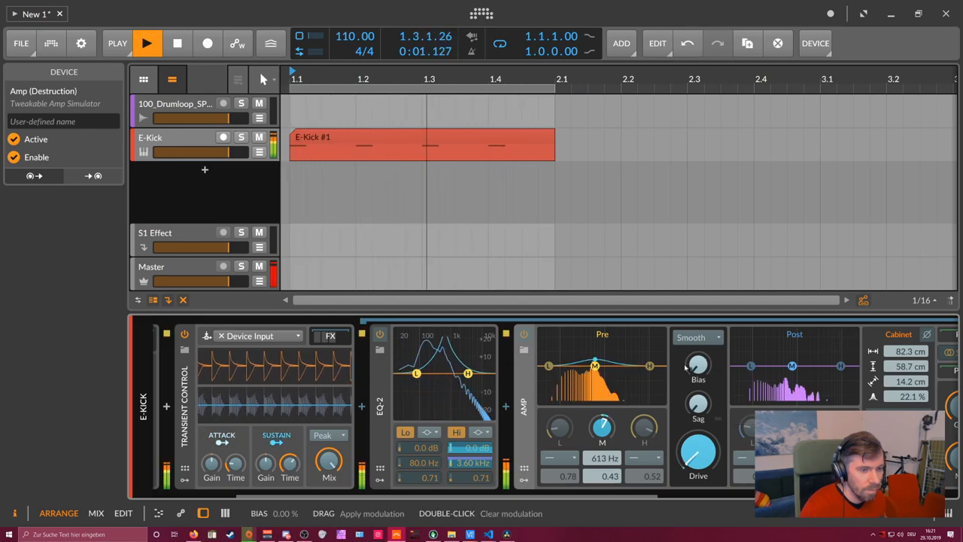
left_click(222, 441)
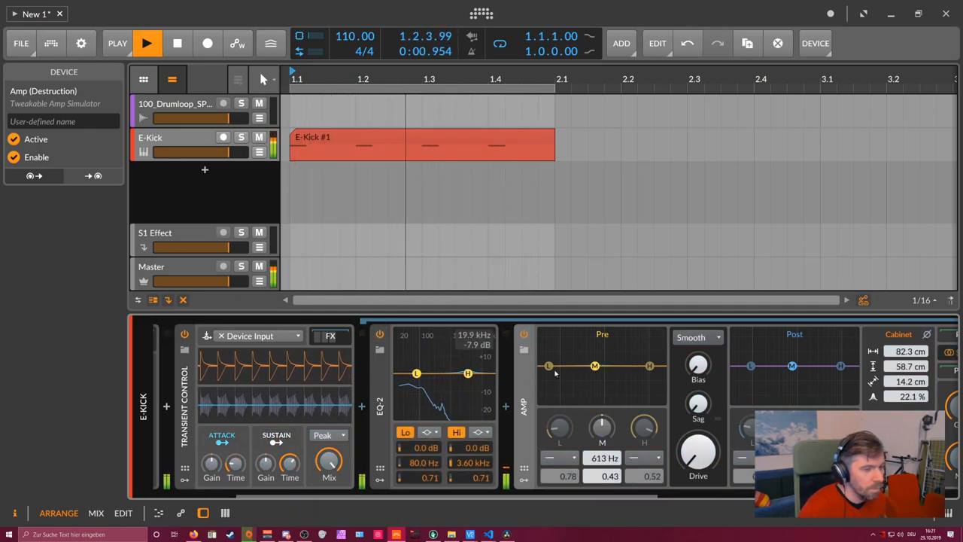
Step: Try Pixelated then Smooth Amp character, raise the EQ high band, and set attack time near 51 ms
left_click(697, 337)
left_click(696, 400)
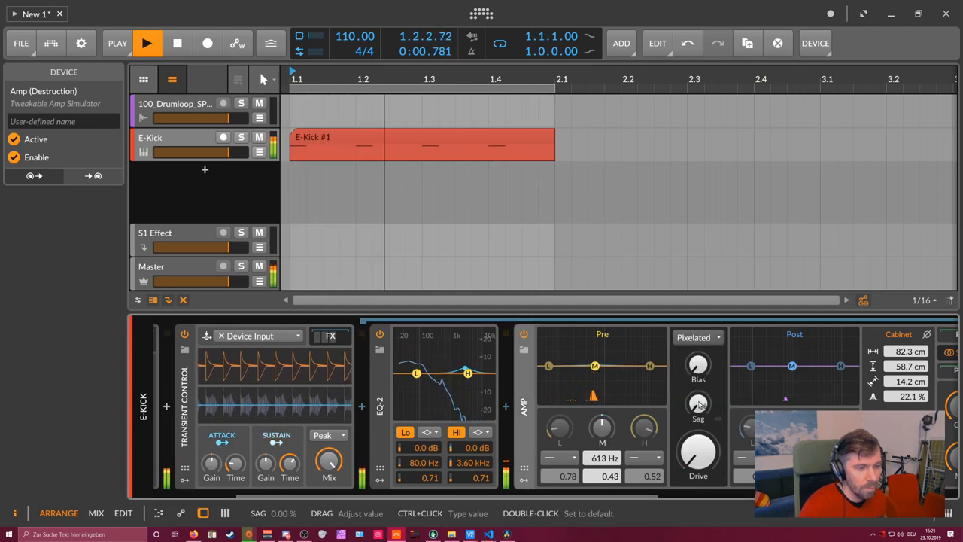
left_click(696, 337)
left_click(693, 350)
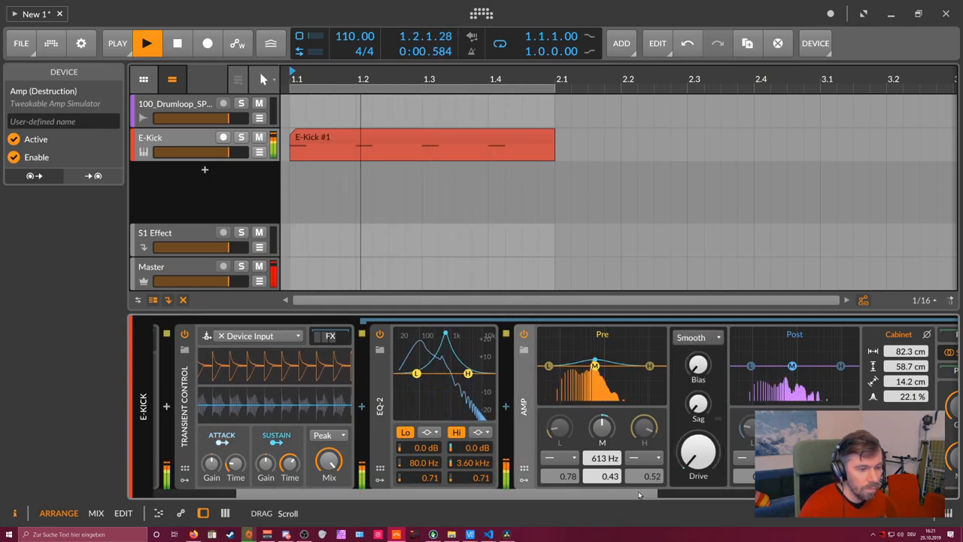
scroll(632, 421, "up", 3)
left_click_drag(581, 374, 589, 373)
mouse_move(306, 496)
left_mouse_down()
mouse_move(285, 496)
mouse_move(259, 451)
left_mouse_up()
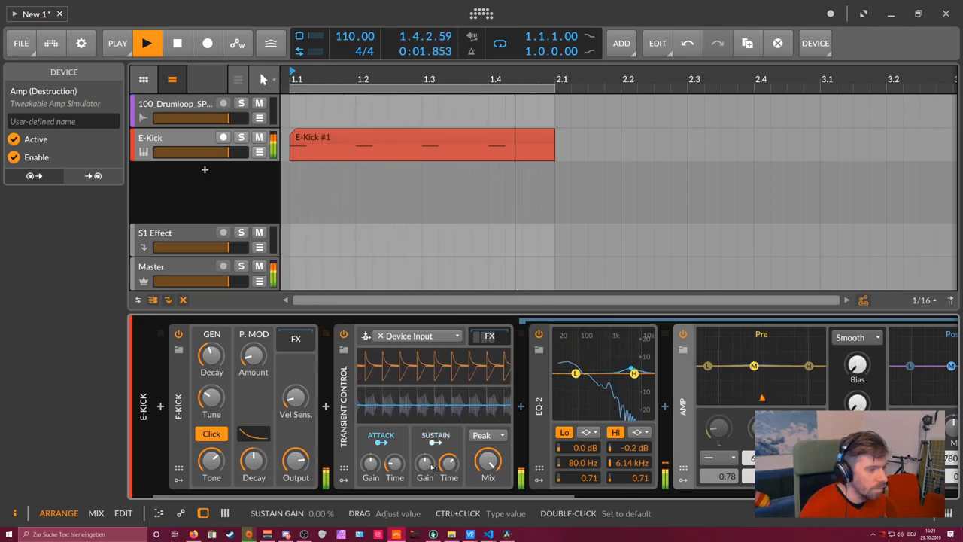
left_click_drag(449, 463, 449, 447)
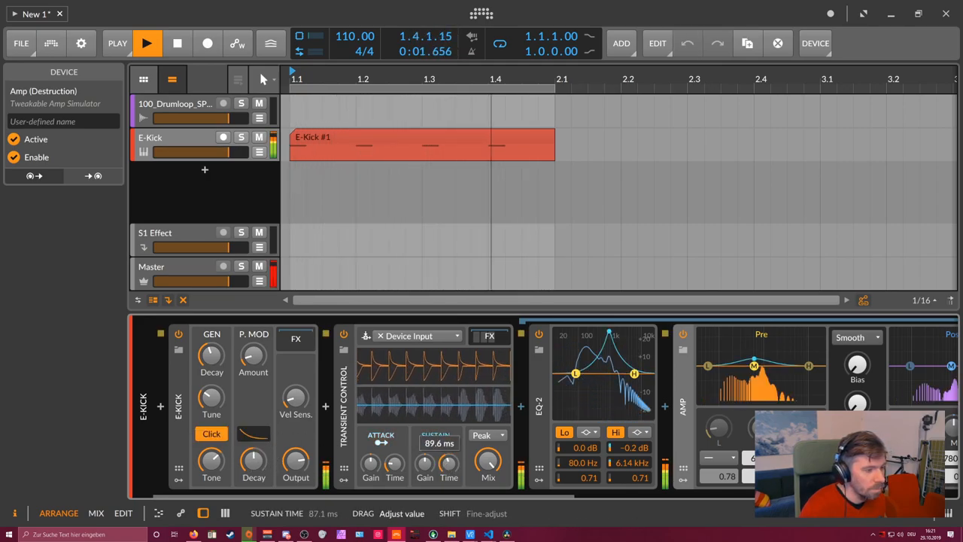
mouse_move(394, 462)
left_mouse_down()
mouse_move(425, 471)
mouse_move(425, 482)
mouse_move(715, 495)
left_mouse_up()
Step: Map Sustain onto the second Amp's Drive and collapse the Transient Control device
right_click(711, 451)
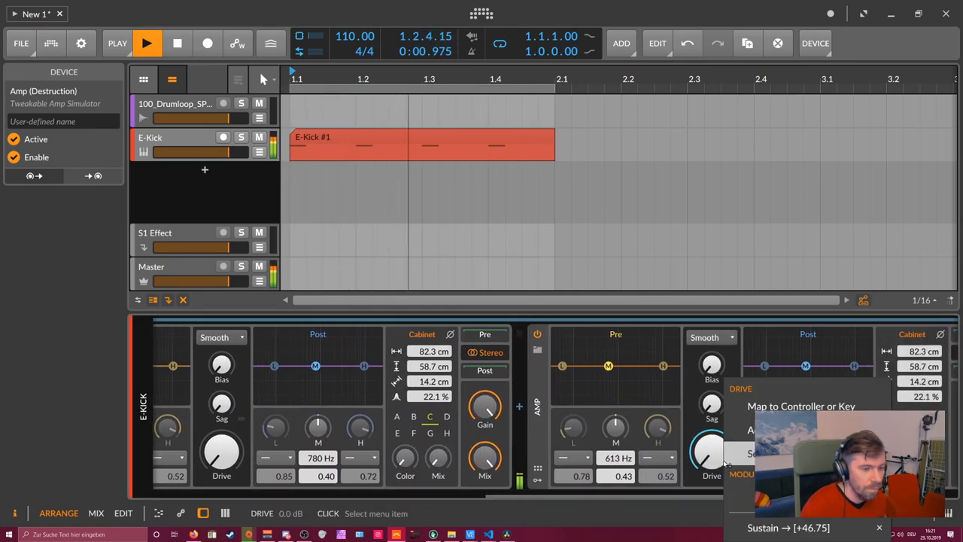
left_click(788, 528)
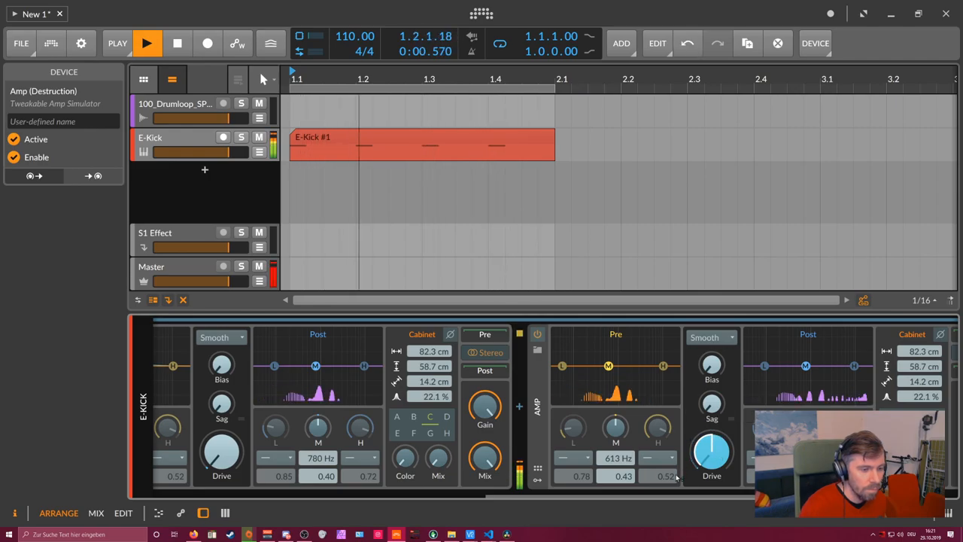
scroll(527, 421, "left", 5)
scroll(452, 429, "left", 5)
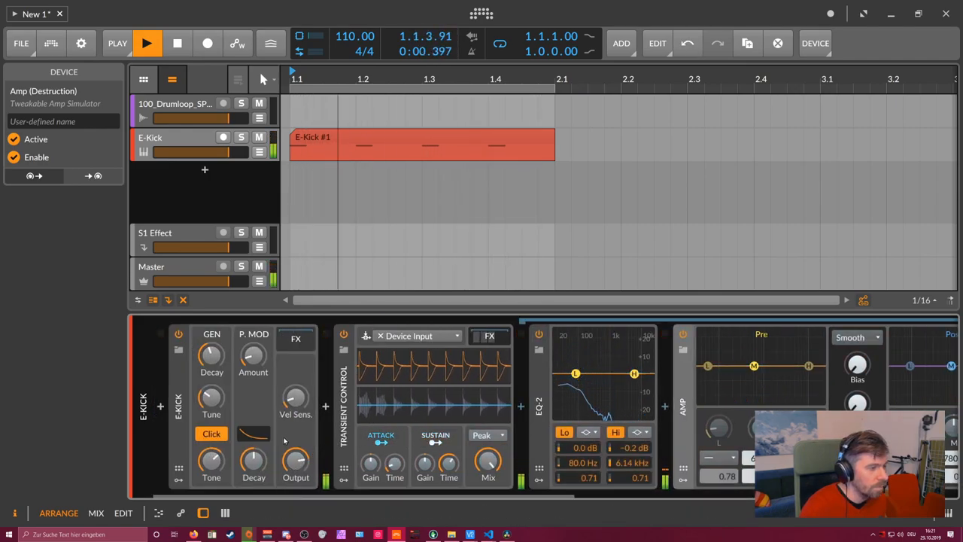
double_click(344, 395)
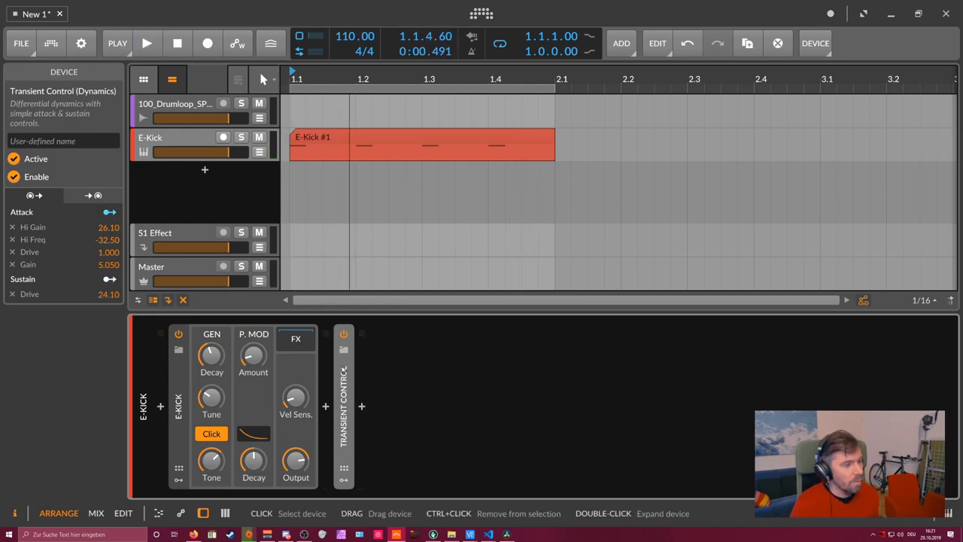
key("space")
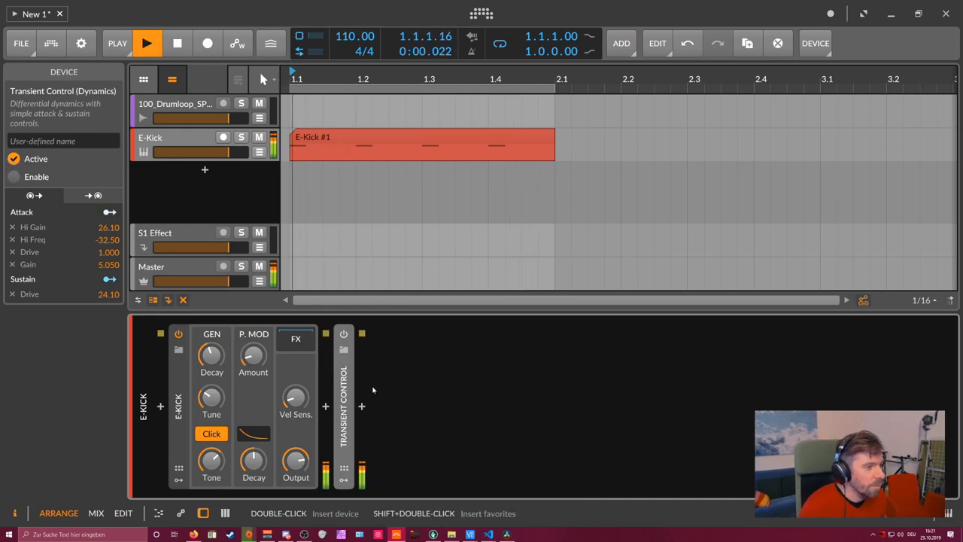
Step: Re-enable Transient Control, audition the loop, and collapse its nested effect chain
left_click(343, 334)
key("space")
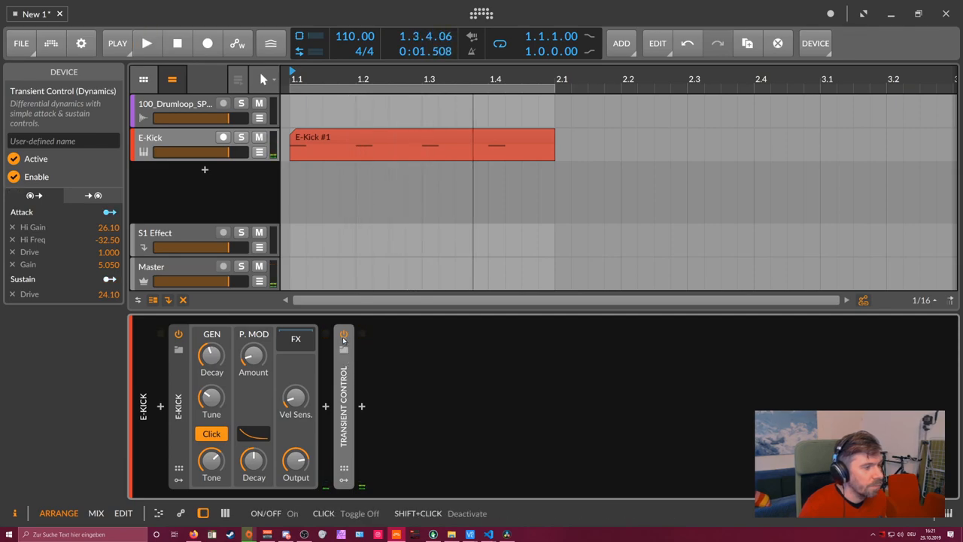
key("space")
key("space")
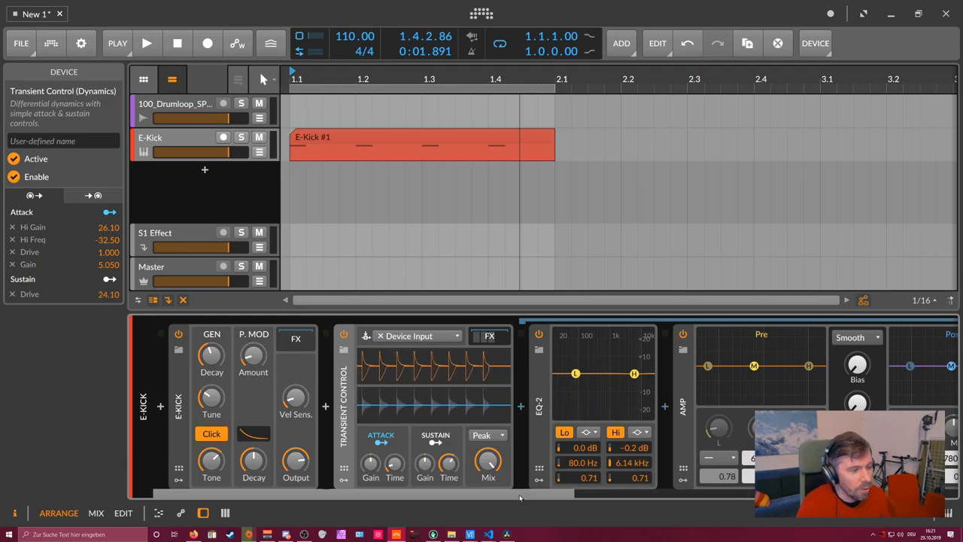
scroll(527, 407, "down", 5)
scroll(492, 364, "up", 5)
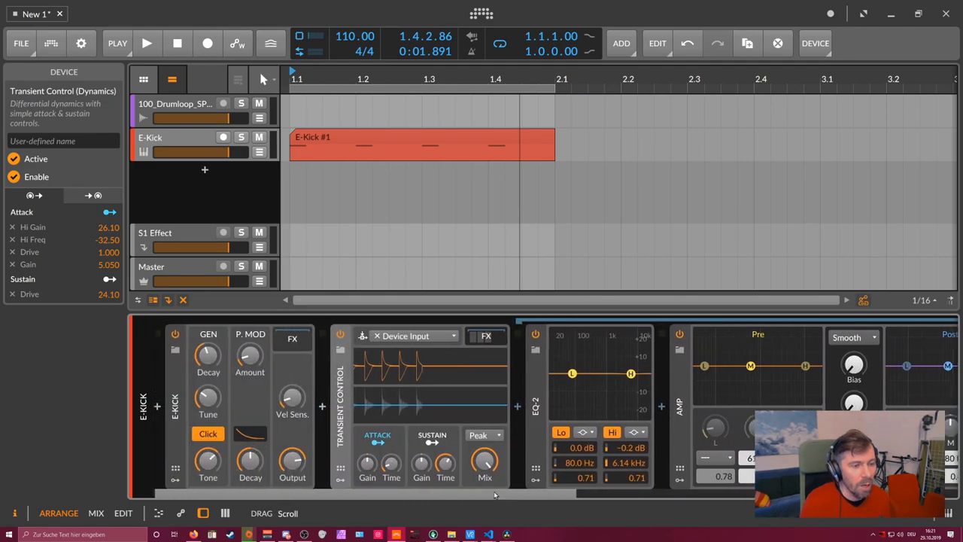
left_click(489, 337)
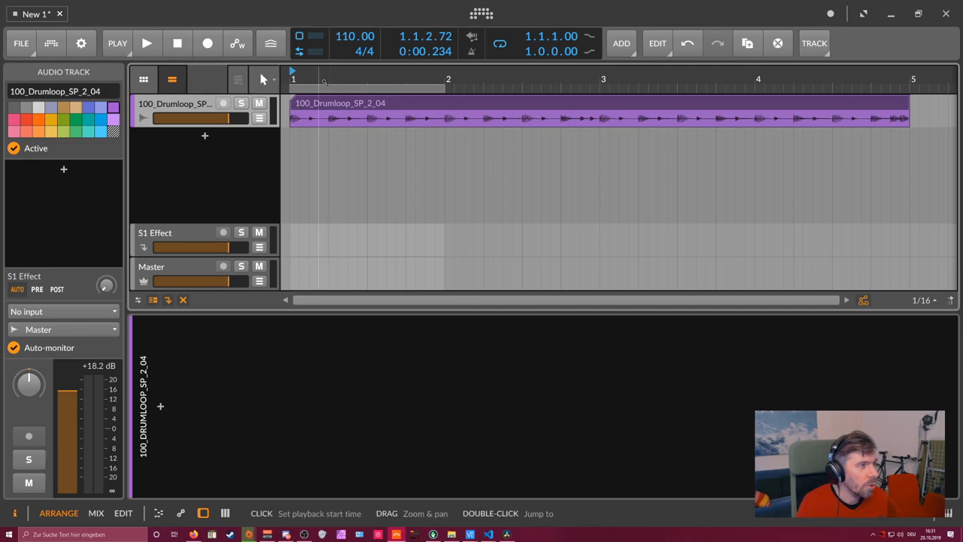
Step: Insert a Multiband FX-3 on the 100_Drumloop_SP_2_04 track's empty device chain
left_click_drag(297, 78, 297, 85)
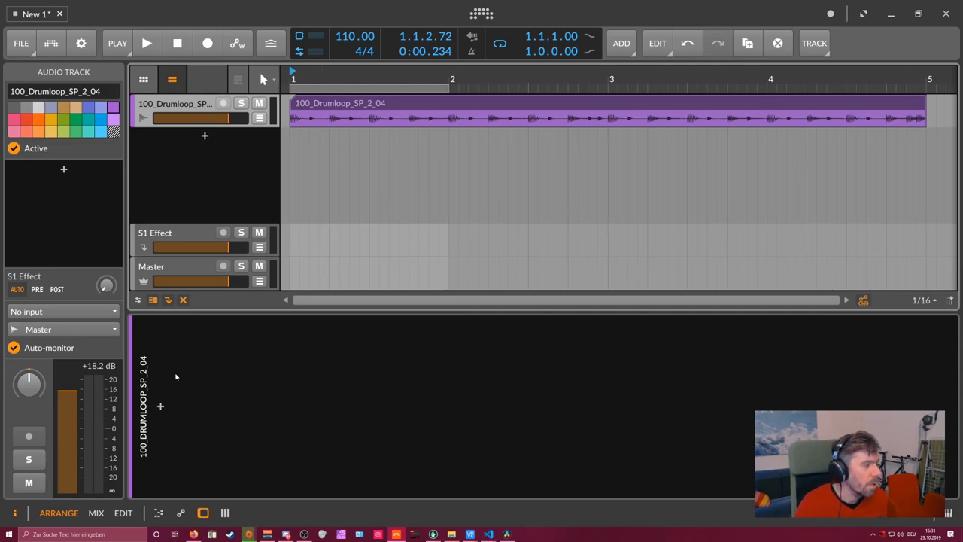
left_click(161, 406)
type("dfx")
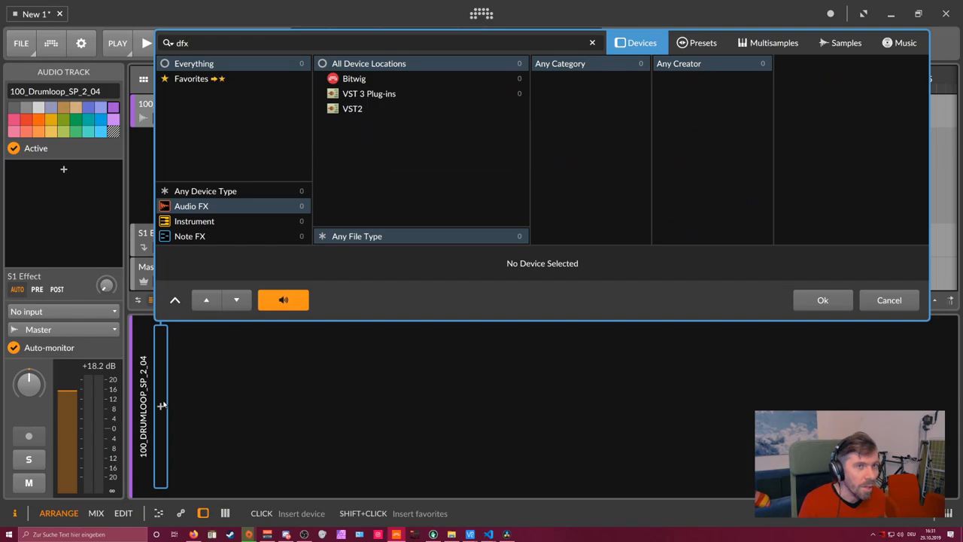
key("BackSpace")
key("BackSpace")
key("BackSpace")
type("fx")
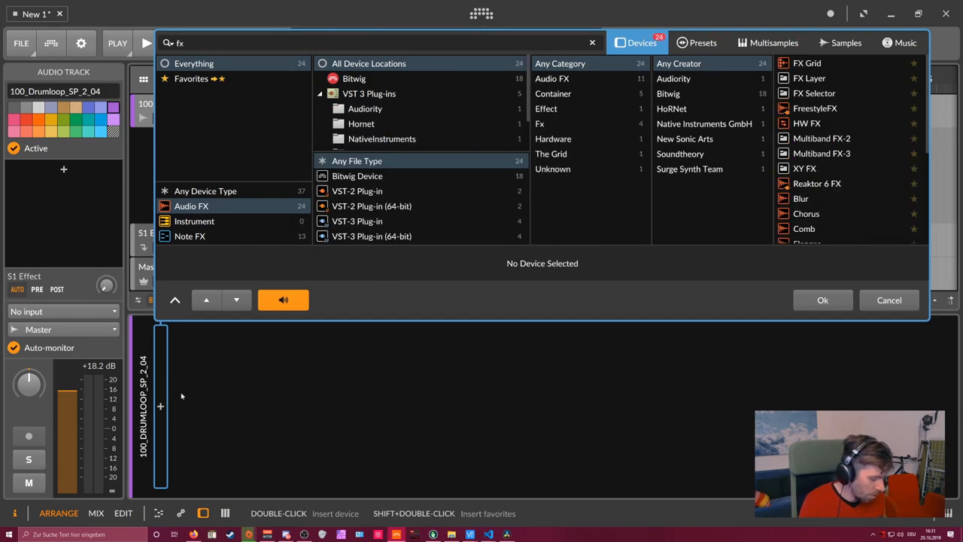
type("-3")
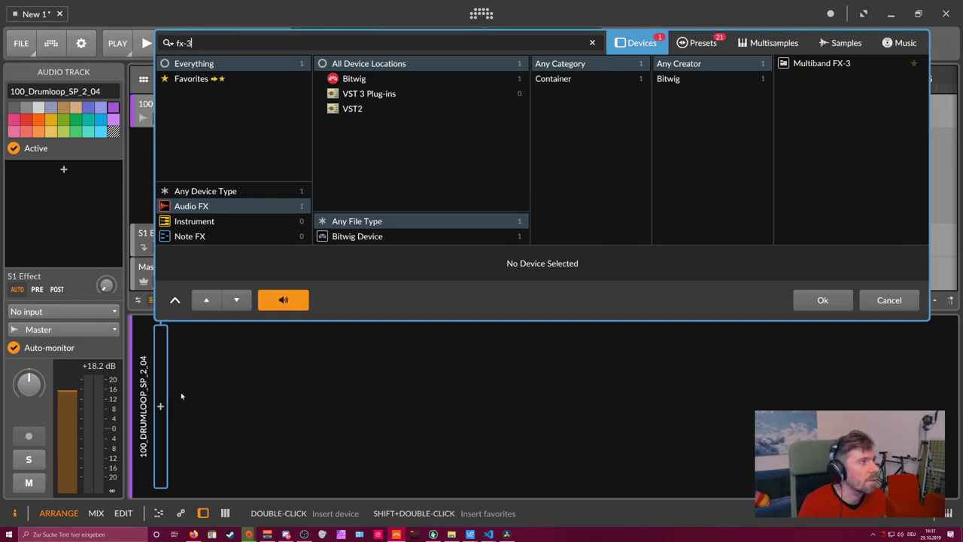
key("Down")
key("Return")
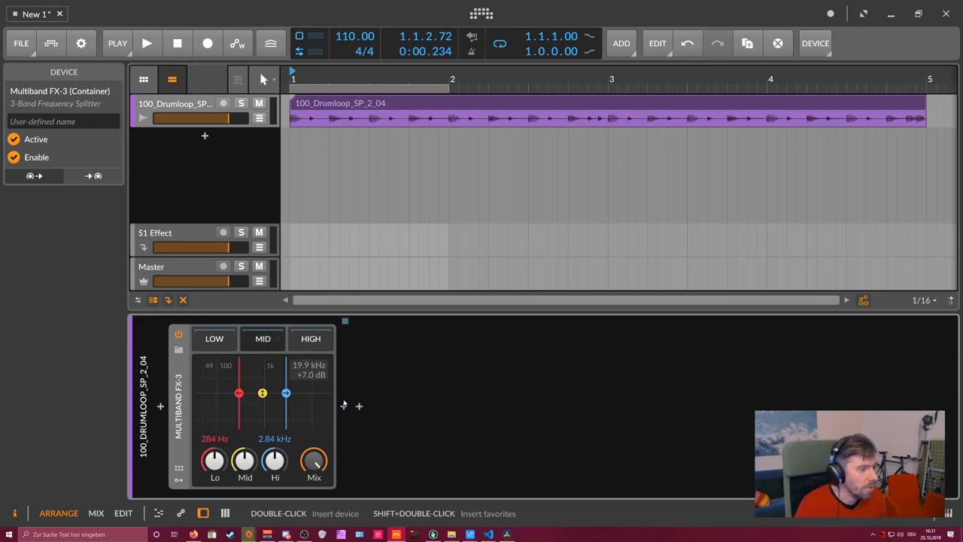
Step: Insert Transient Control into a band, lower Sustain gain to -18% and audition the drum loop
left_click(343, 406)
type("tran")
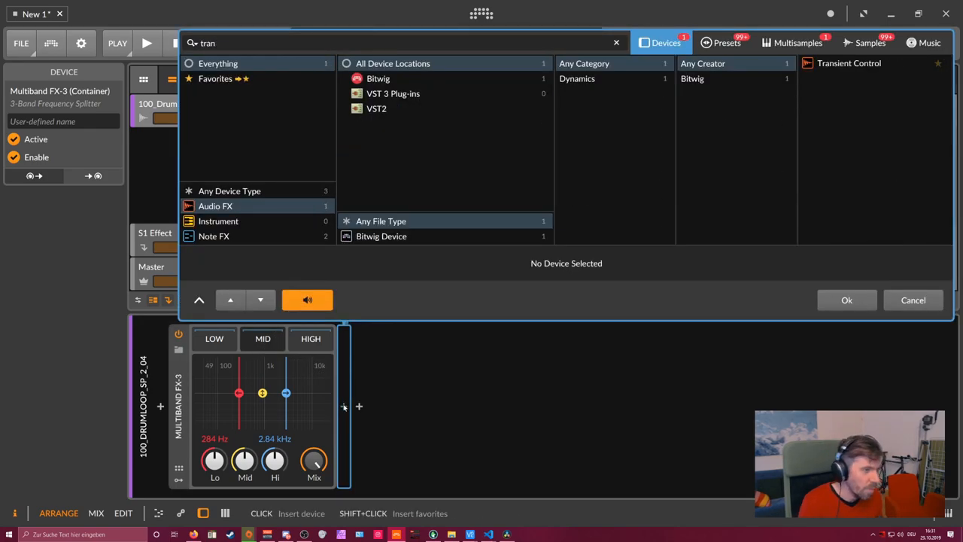
key("Down")
key("Return")
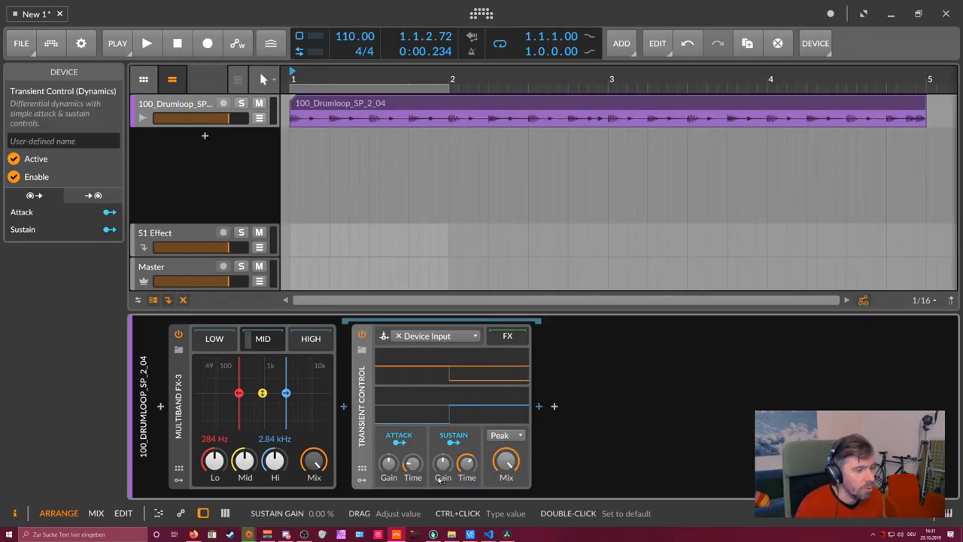
left_click_drag(441, 480, 442, 496)
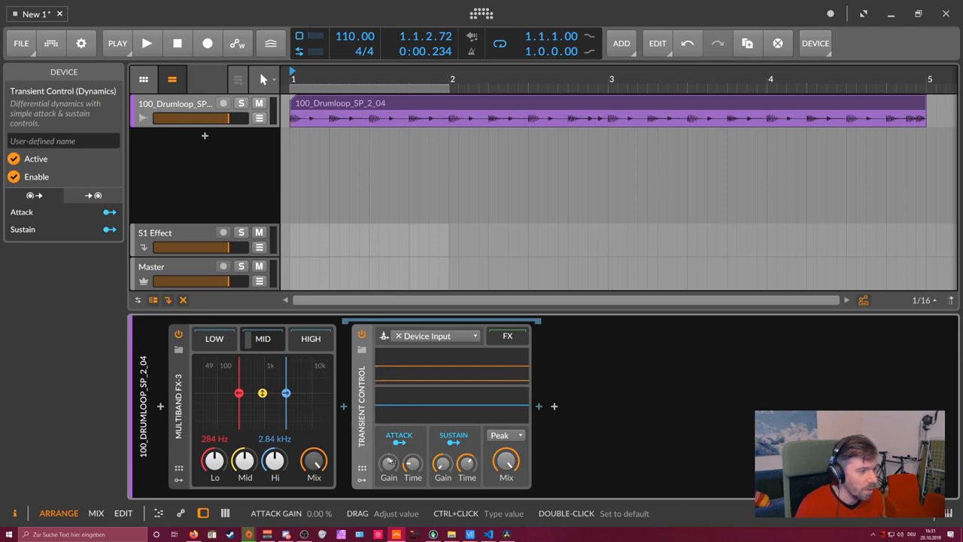
key("space")
key("space")
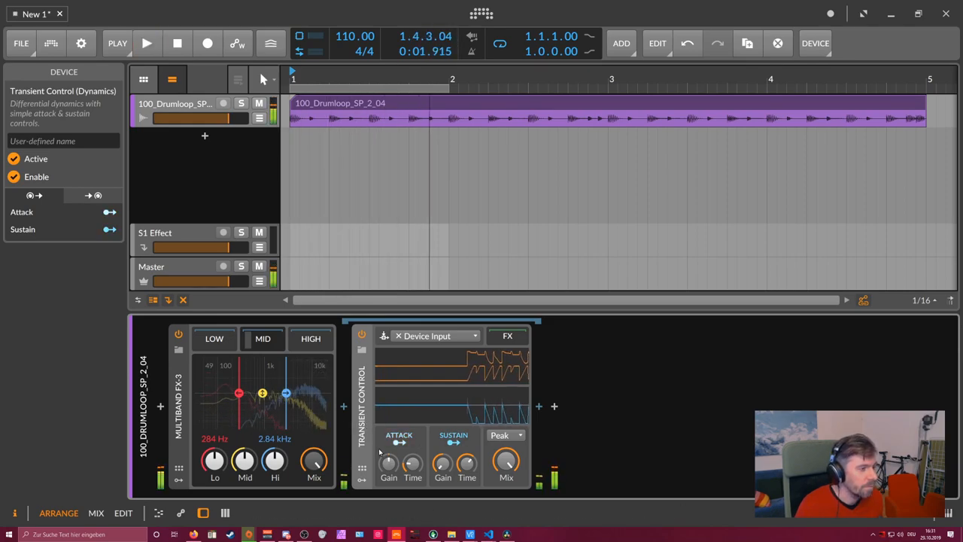
left_click(283, 343)
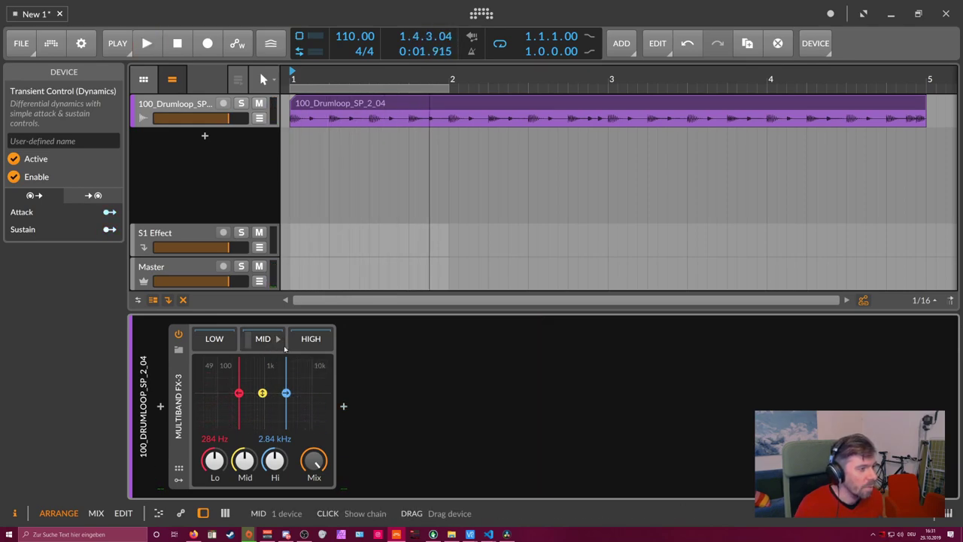
Step: Insert Transient Control into another band, enable its sustain modulation output during playback, then delete it
left_click(343, 406)
type("trand")
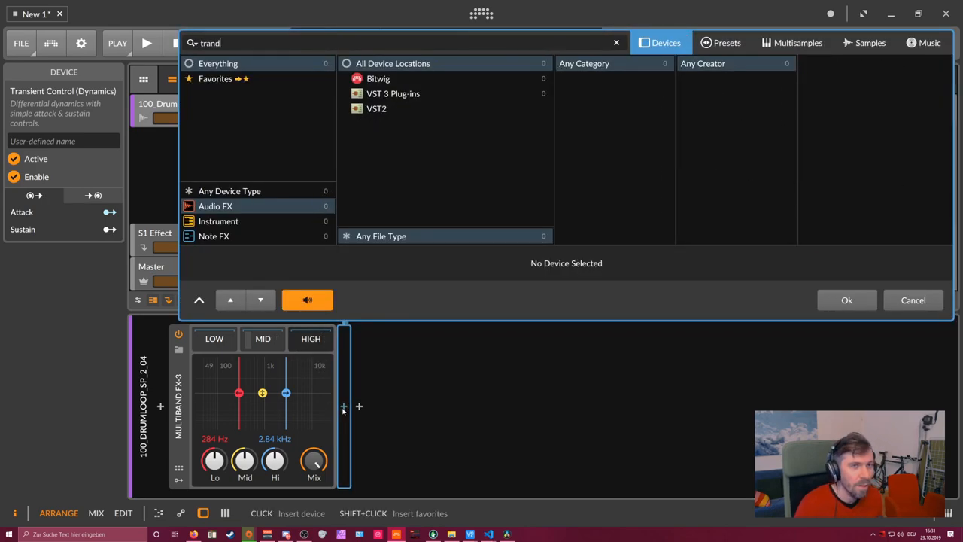
key("BackSpace")
key("Return")
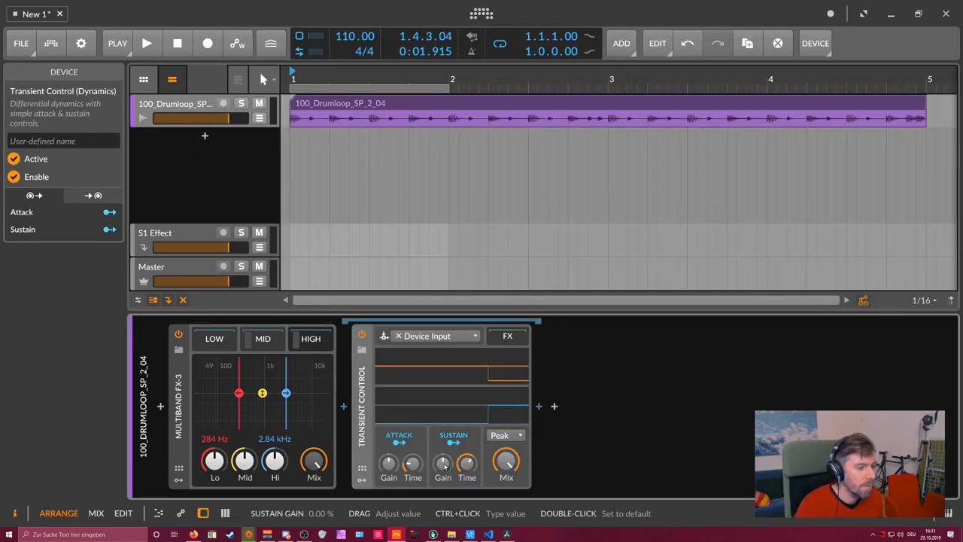
key("space")
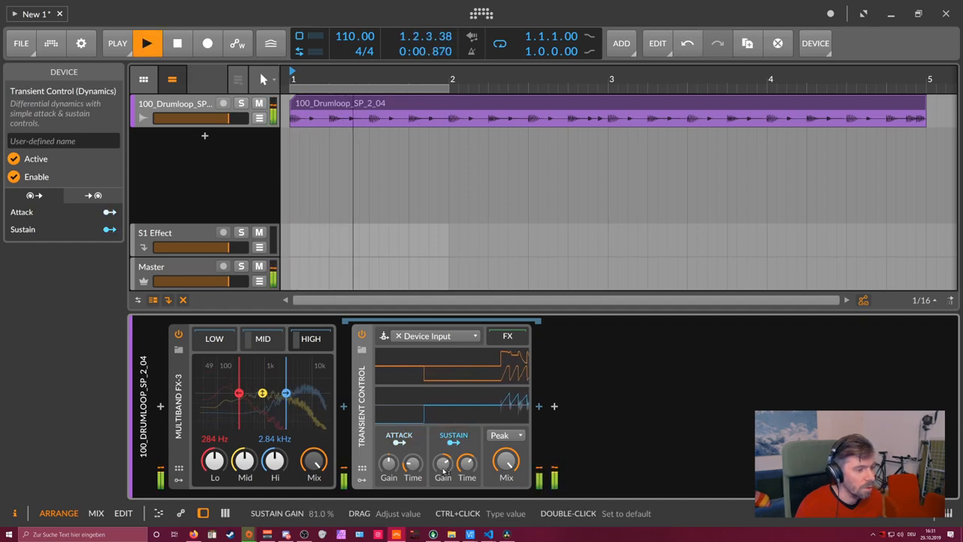
left_click(453, 442)
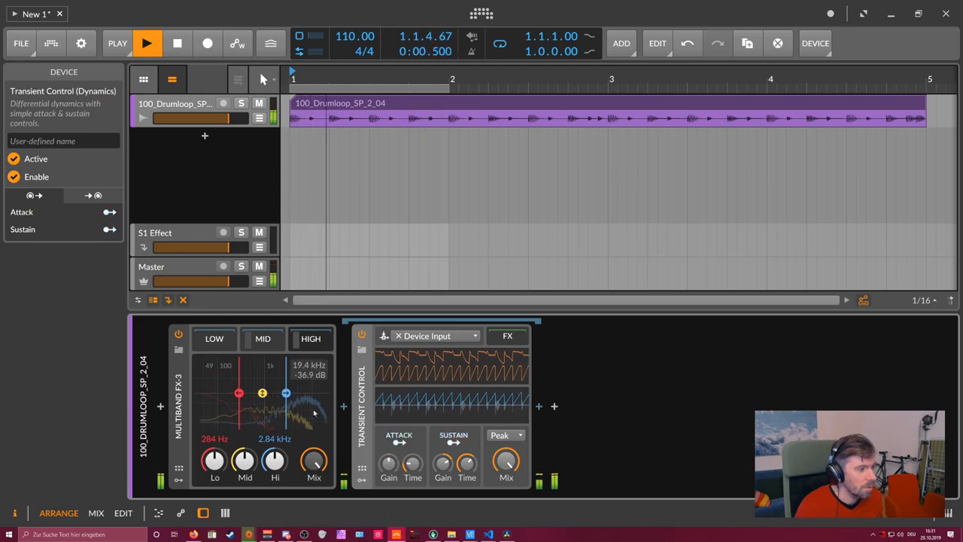
key("space")
key("Delete")
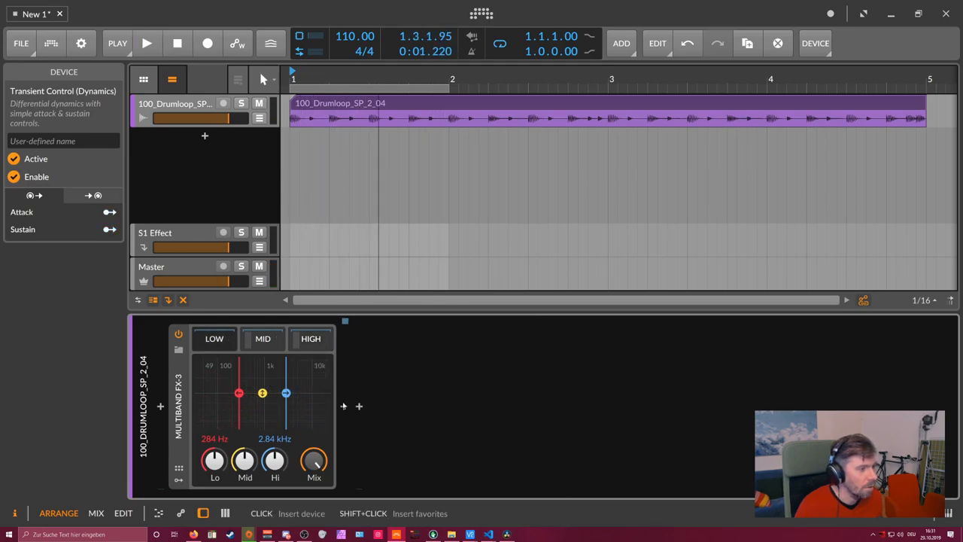
Step: Re-insert Transient Control with negative Sustain and raised Attack gain, audition it, then delete it
left_click(343, 406)
type("trand")
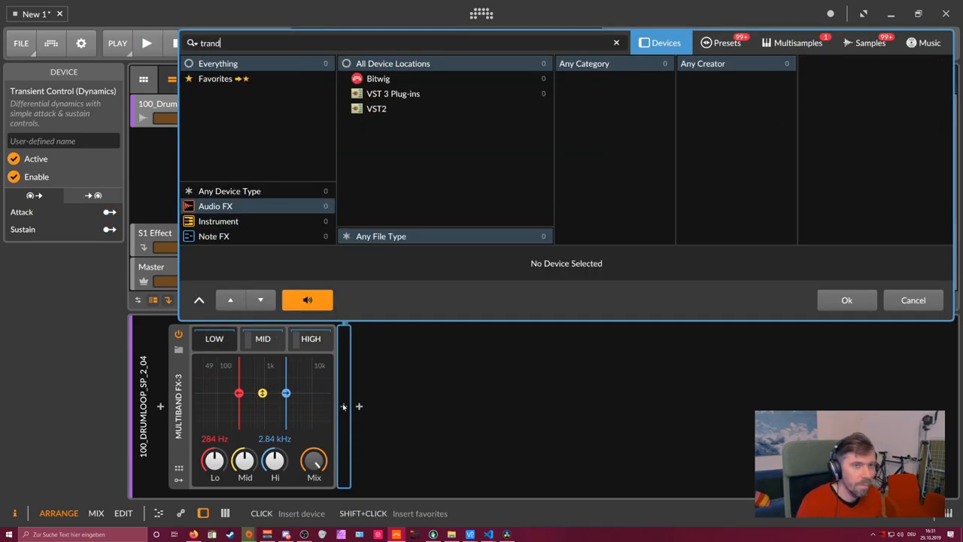
key("BackSpace")
type("s")
key("Return")
left_click_drag(443, 463, 442, 465)
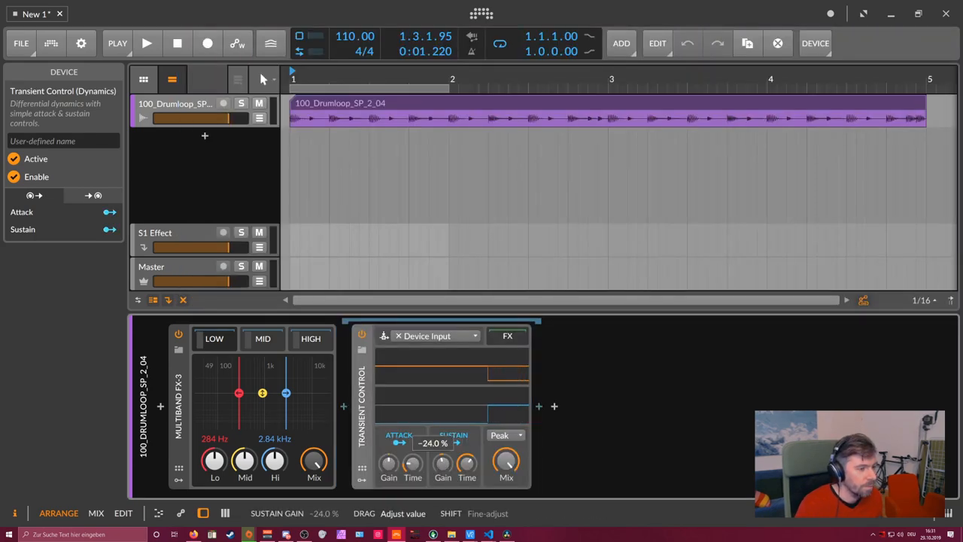
key("space")
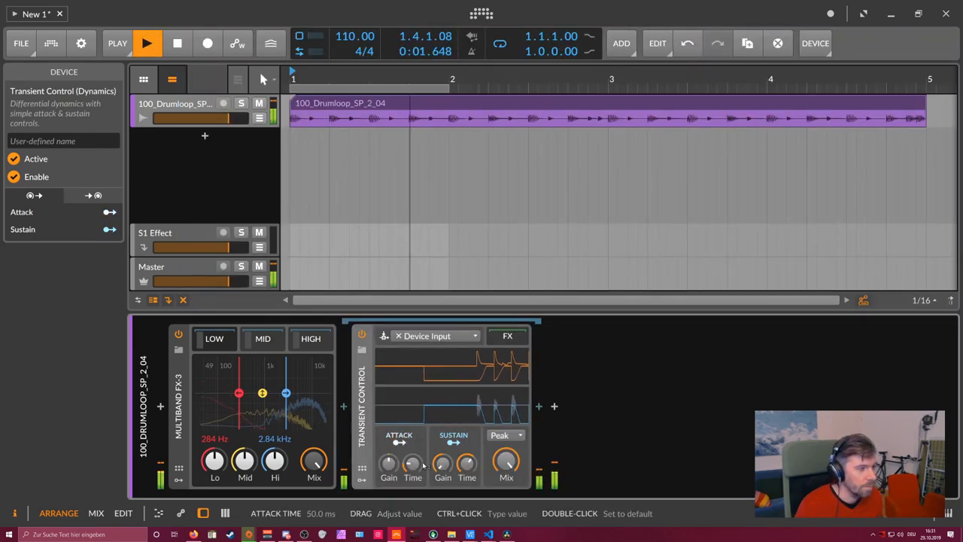
mouse_move(388, 463)
left_mouse_down()
mouse_move(388, 444)
mouse_move(388, 459)
left_mouse_up()
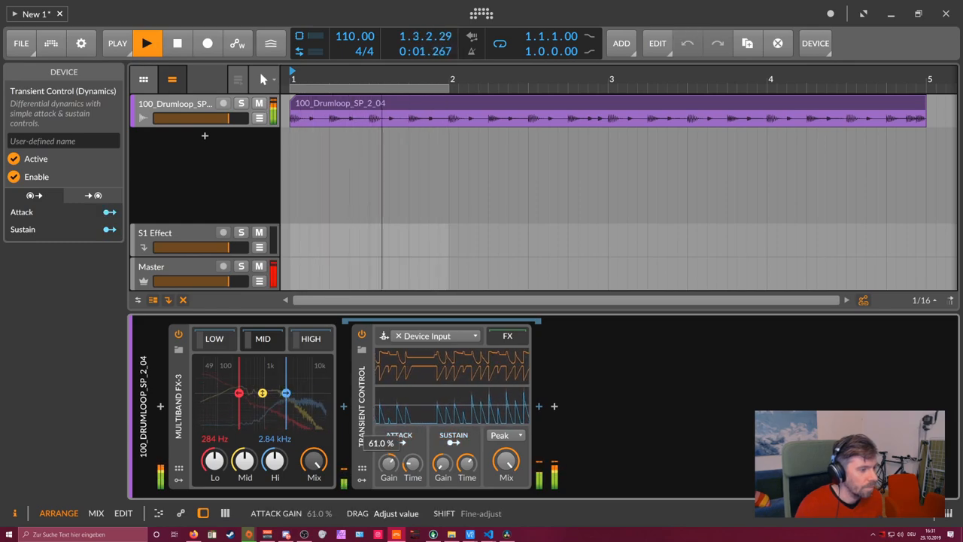
key("Delete")
Step: Add an Amp after Multiband FX-3 with drive at +7 dB and output gain at +14.4 dB
left_click(343, 407)
type("a")
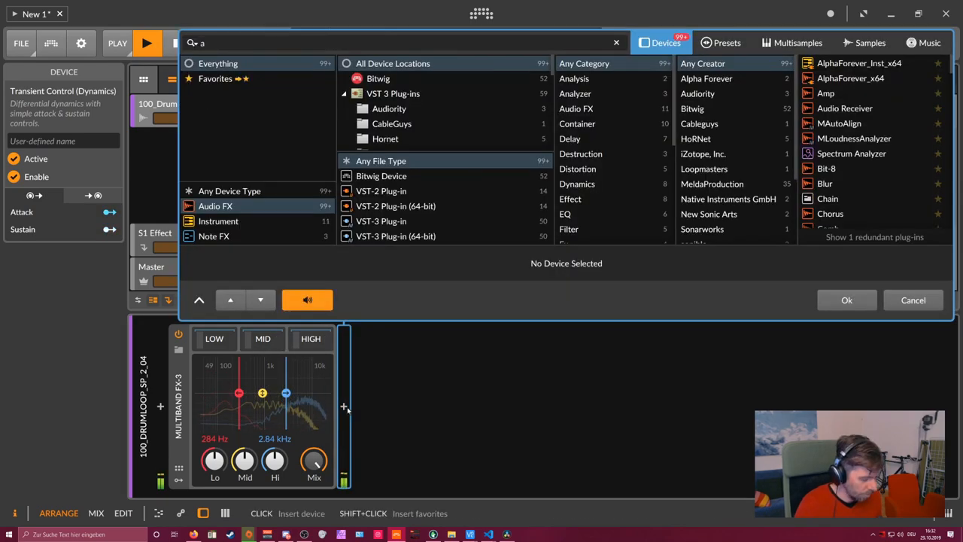
type("mp")
key("Down")
key("Return")
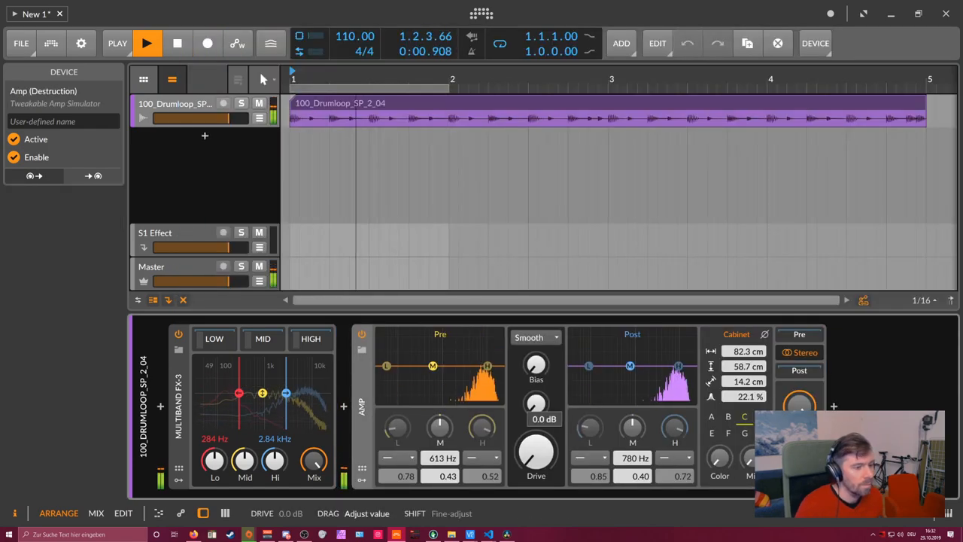
left_click_drag(535, 451, 536, 436)
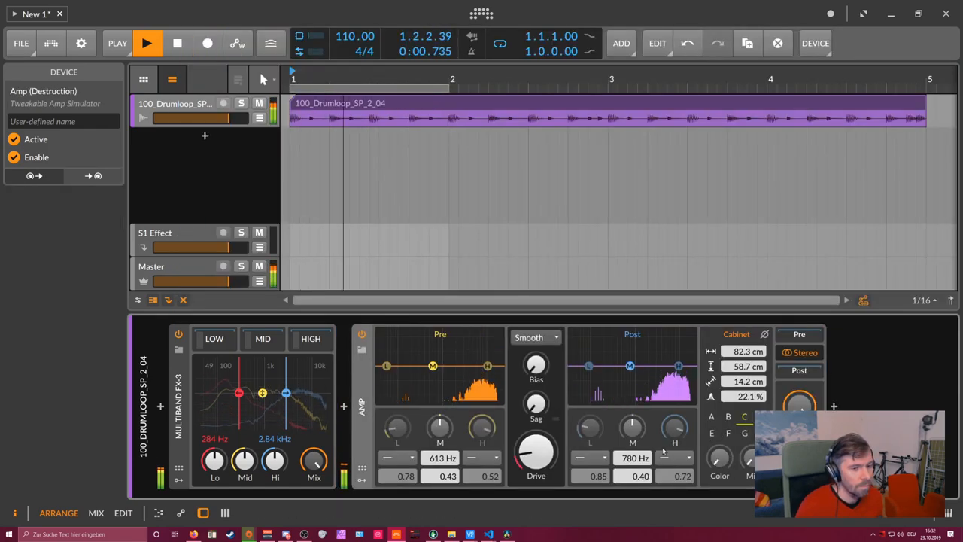
left_click_drag(799, 404, 799, 389)
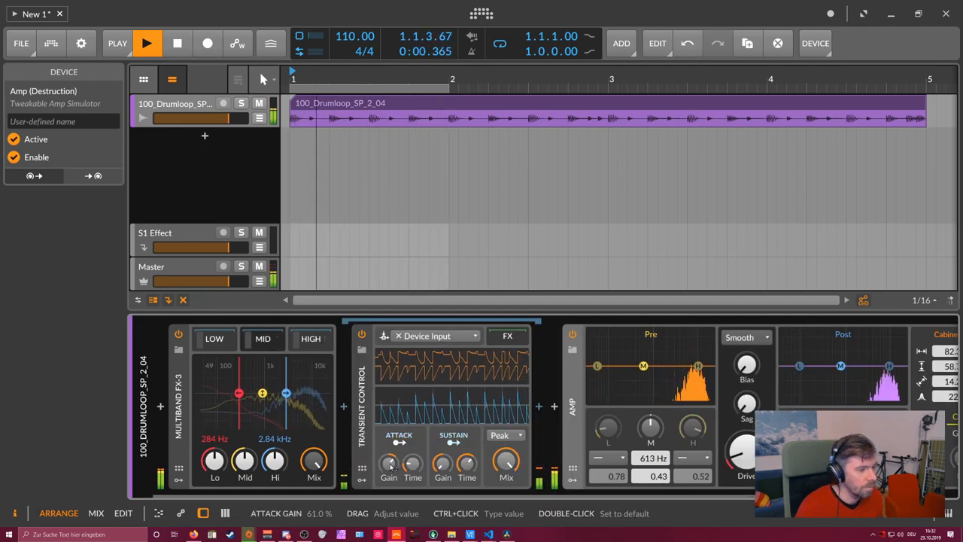
left_click_drag(388, 462, 389, 451)
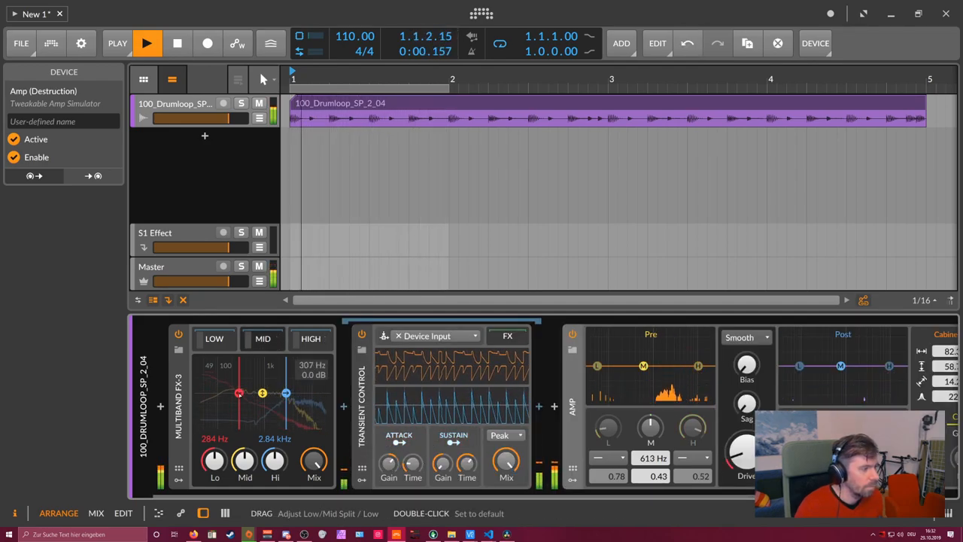
Step: Lower the low/mid crossover to 185 Hz and collapse the MID band chain
mouse_move(239, 393)
left_mouse_down()
mouse_move(229, 392)
mouse_move(285, 392)
left_mouse_up()
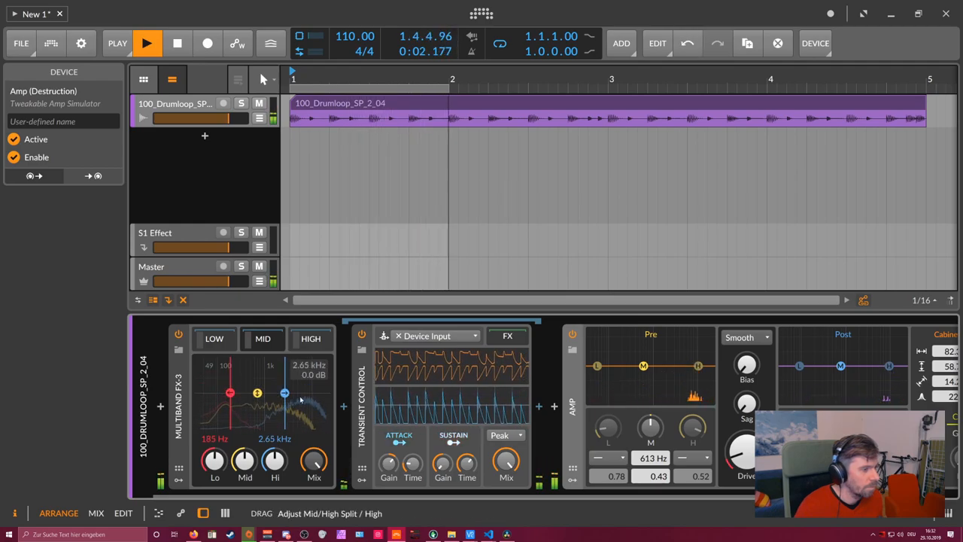
left_click(271, 343)
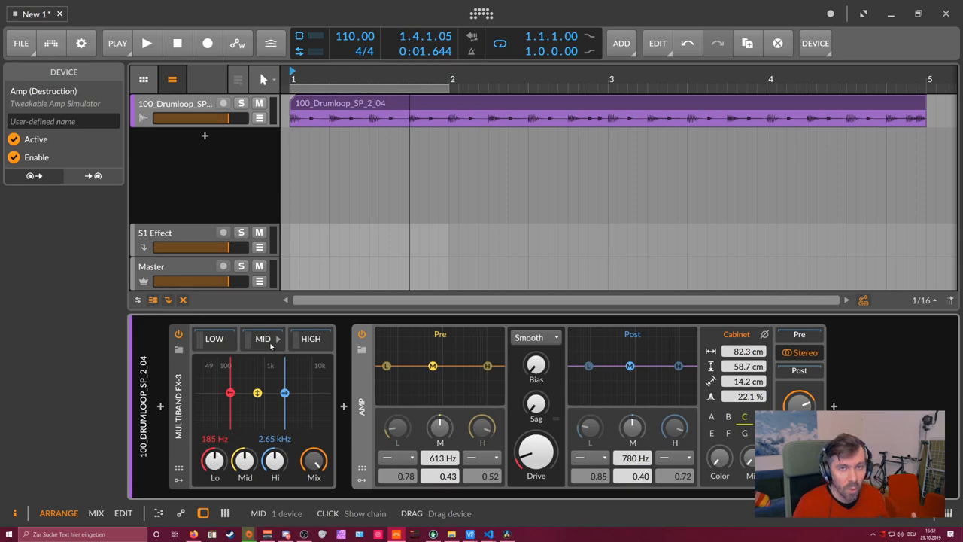